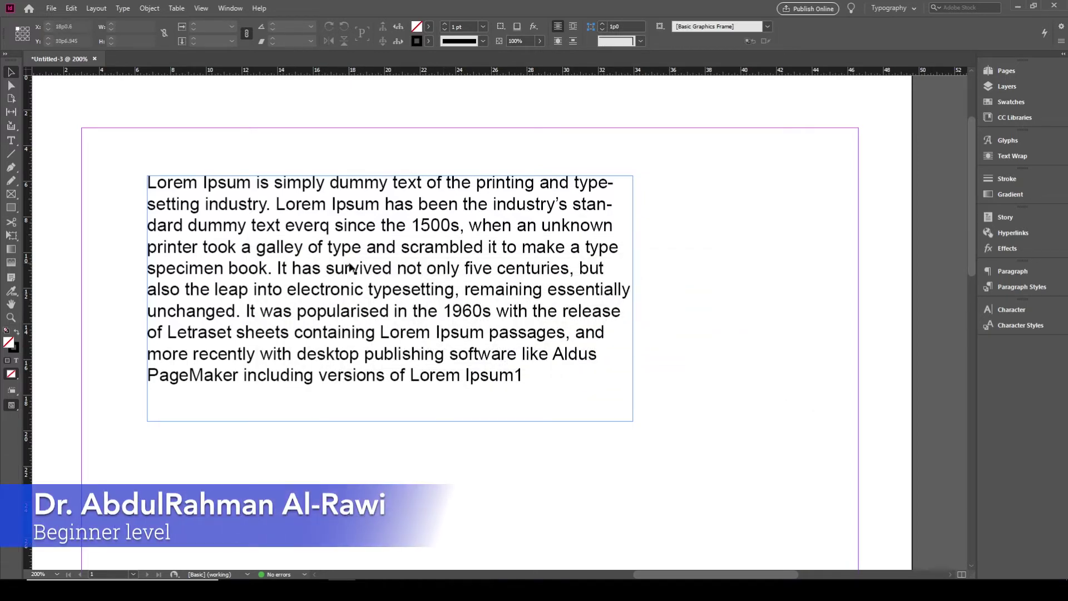
Step: Drag the Lorem Ipsum text frame to a new spot on the page, nudging it into place
drag(344, 268, 315, 245)
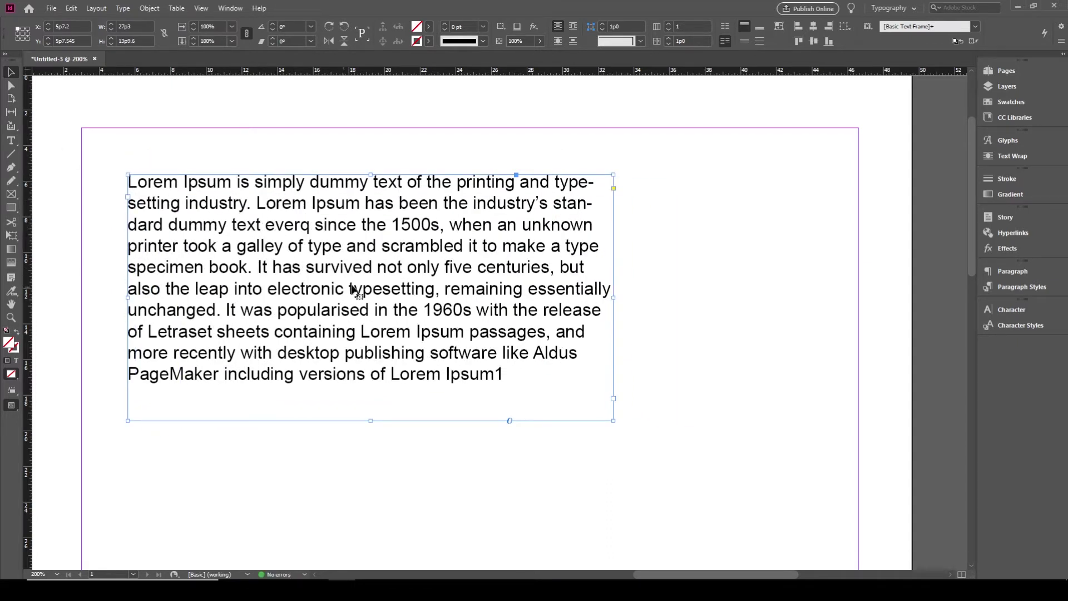
mouse_move(337, 254)
mouse_down()
mouse_move(286, 239)
mouse_move(370, 269)
mouse_move(333, 241)
mouse_up()
Step: Reselect the frame and dock the Character panel expanded beside the page, showing Arial Regular 12 pt
click(1012, 310)
click(1007, 271)
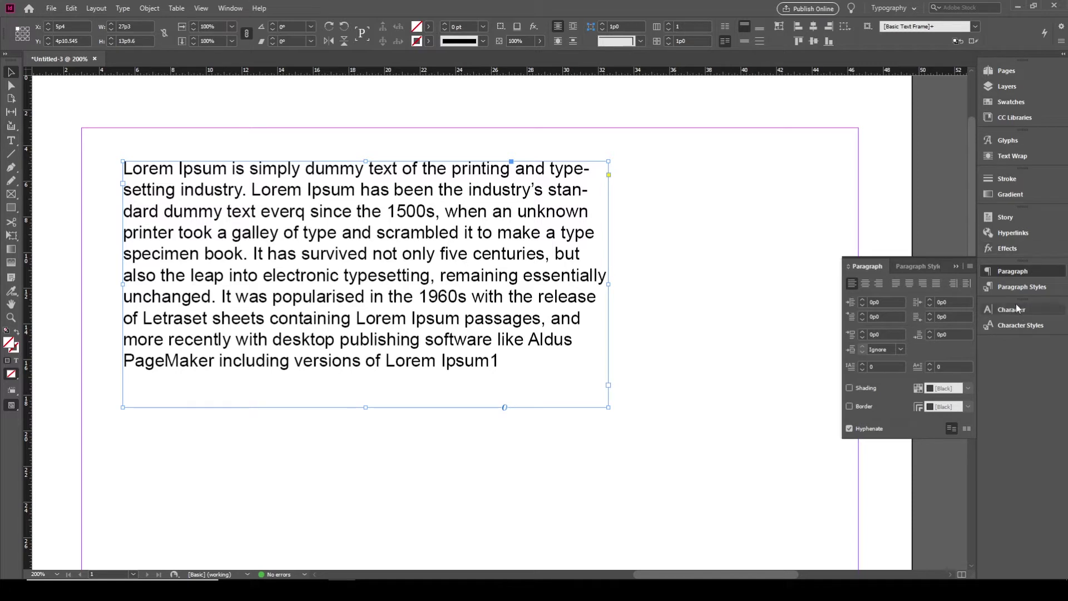
click(1010, 311)
click(1010, 275)
click(786, 304)
click(523, 244)
click(999, 315)
drag(883, 303, 973, 103)
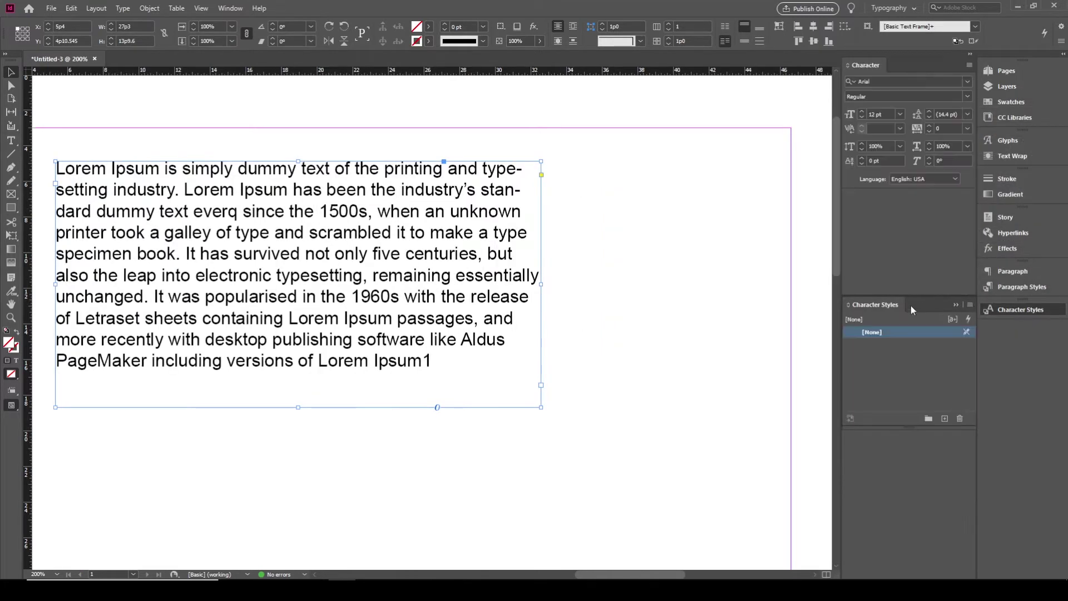
Step: Dock the Paragraph panel under Character, shift the frame right, and apply Bell MT
drag(1005, 273, 894, 198)
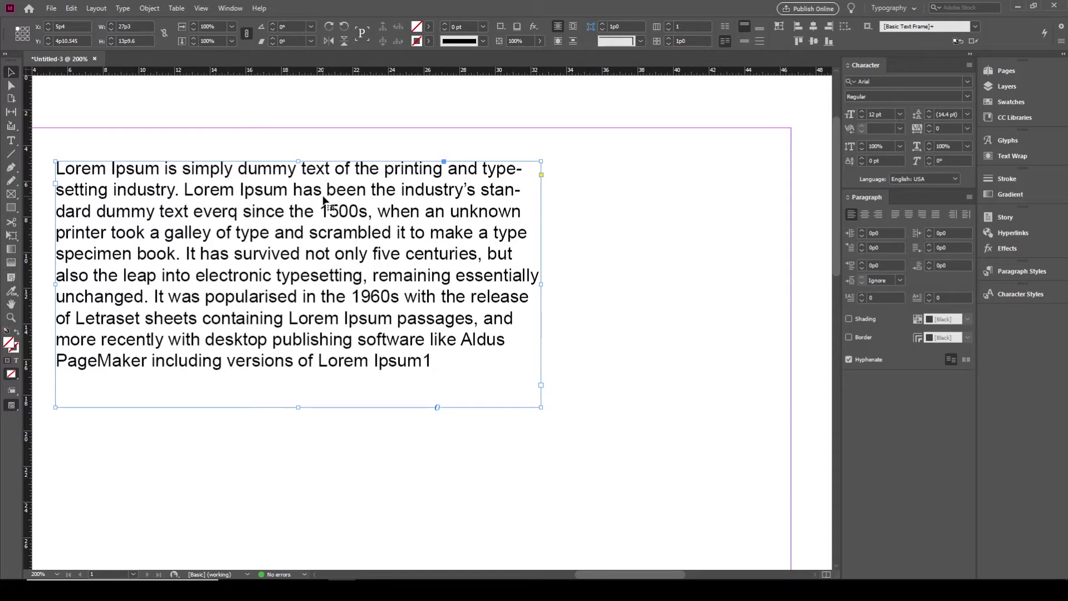
drag(326, 201, 393, 198)
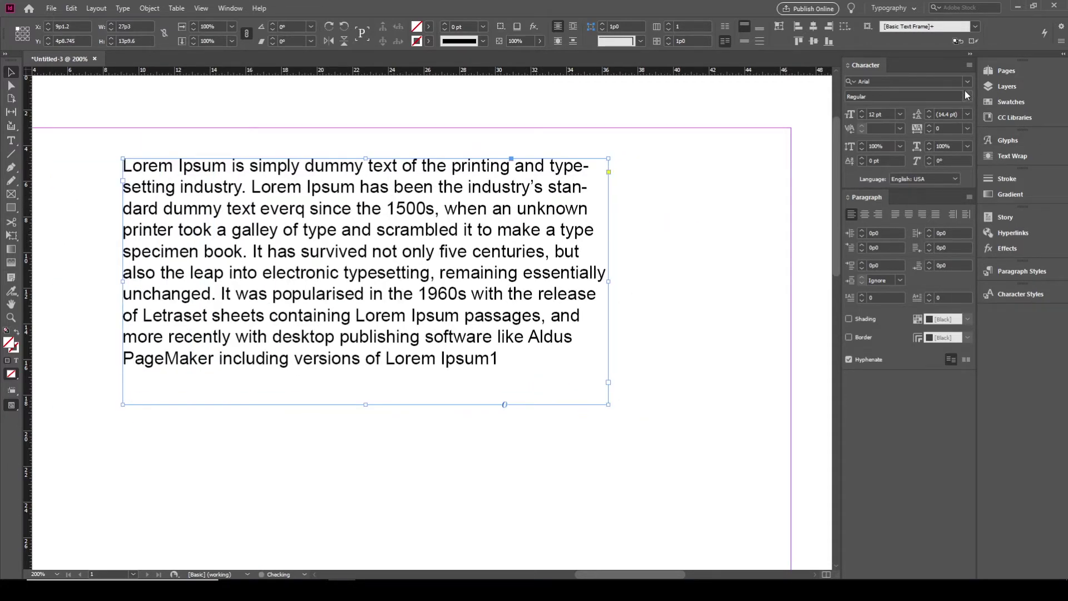
click(968, 81)
click(833, 350)
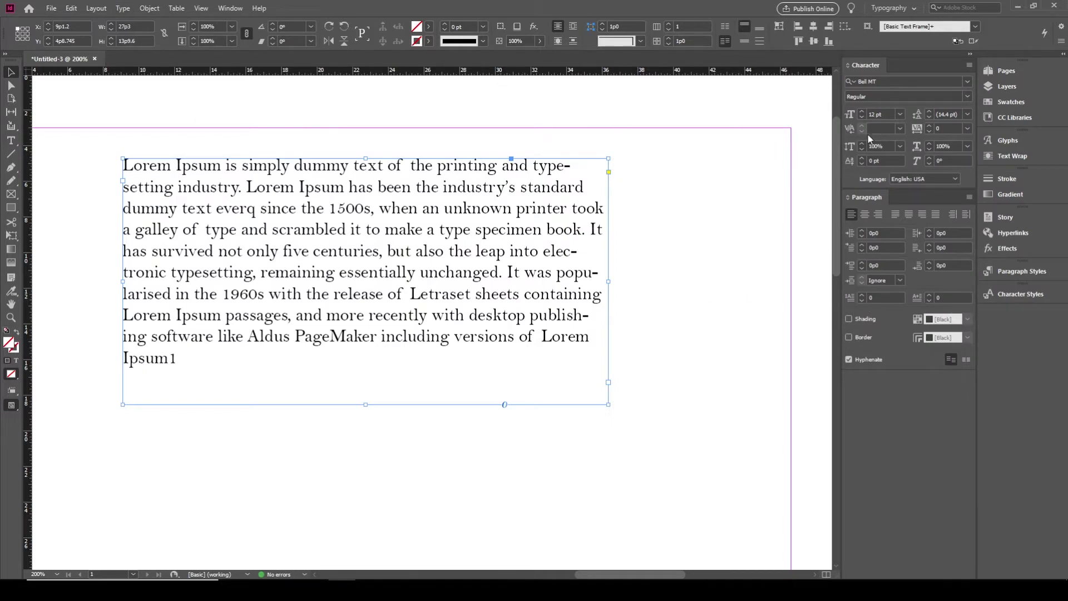
Step: Select a line and then the whole paragraph inside the frame, then return to frame selection
double_click(286, 203)
triple_click(286, 202)
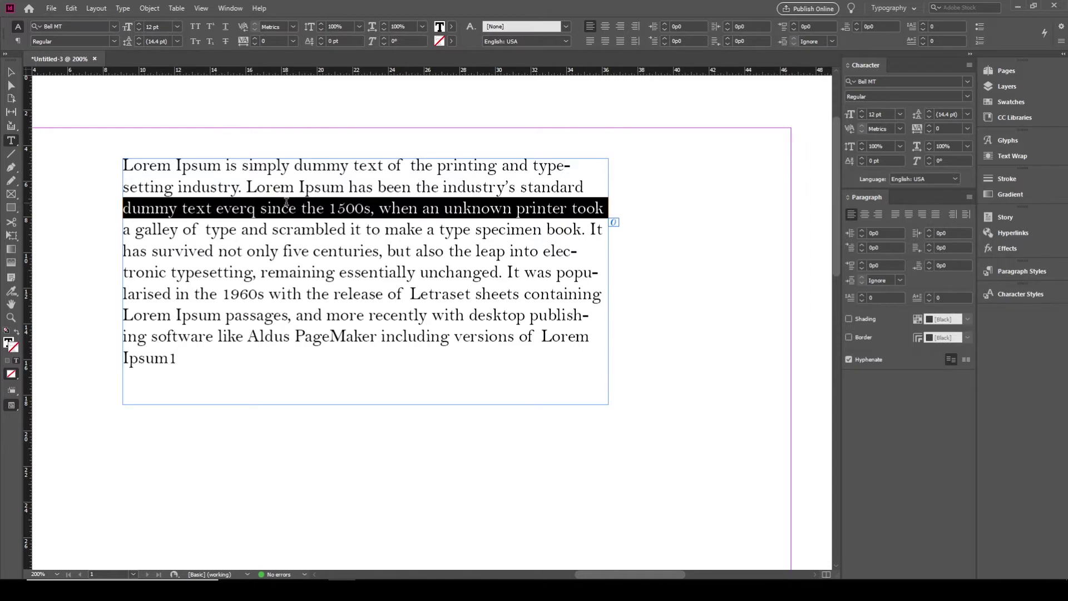
click(286, 203)
key(Escape)
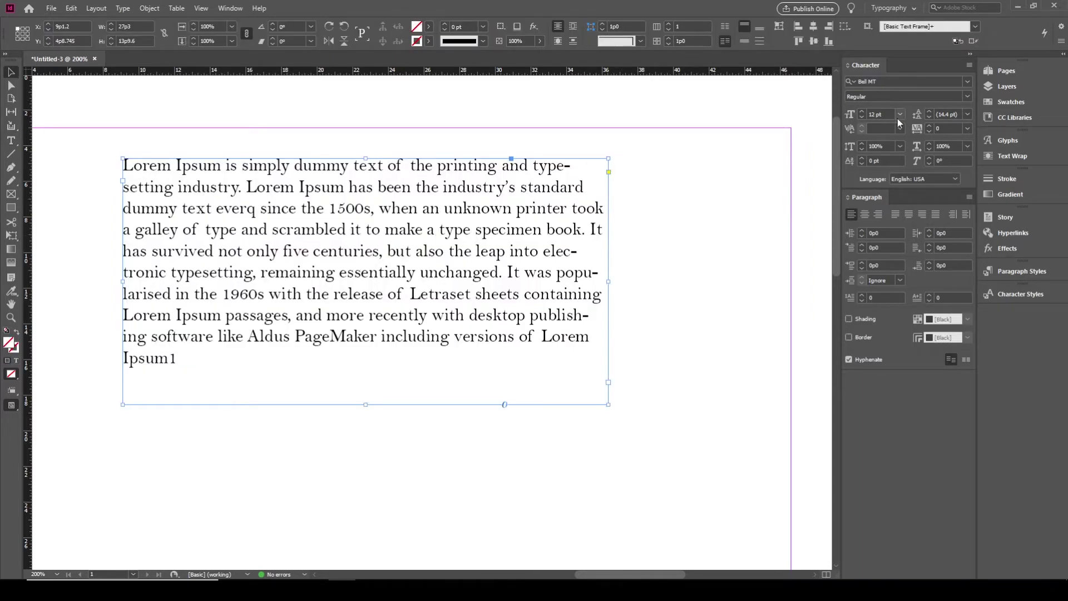
Step: Apply Bradley Hand ITC to the frame's text, keeping the Regular style
click(968, 82)
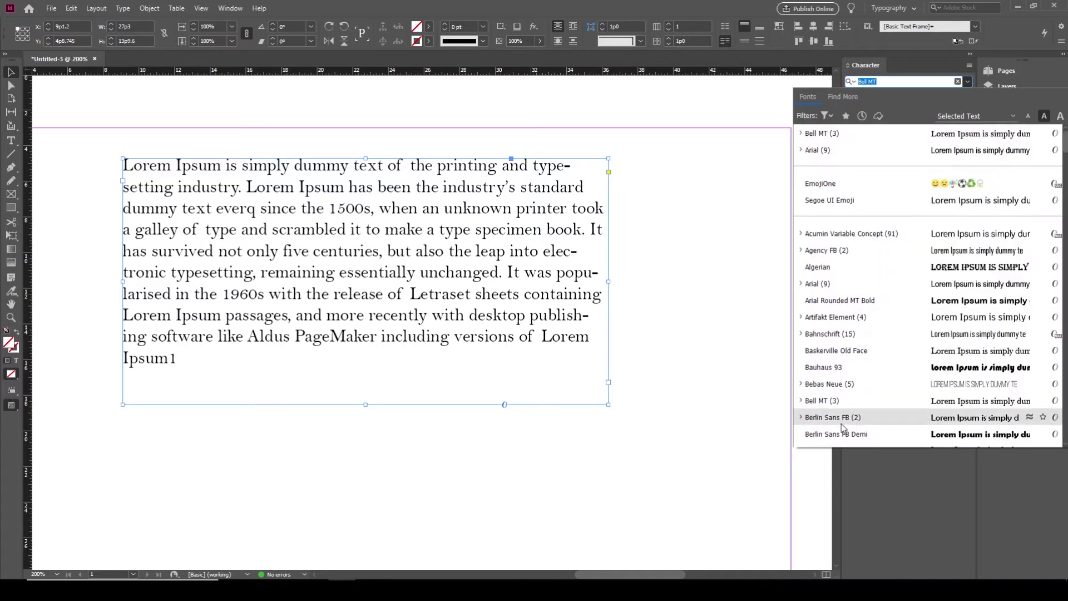
scroll(841, 429, down, 4)
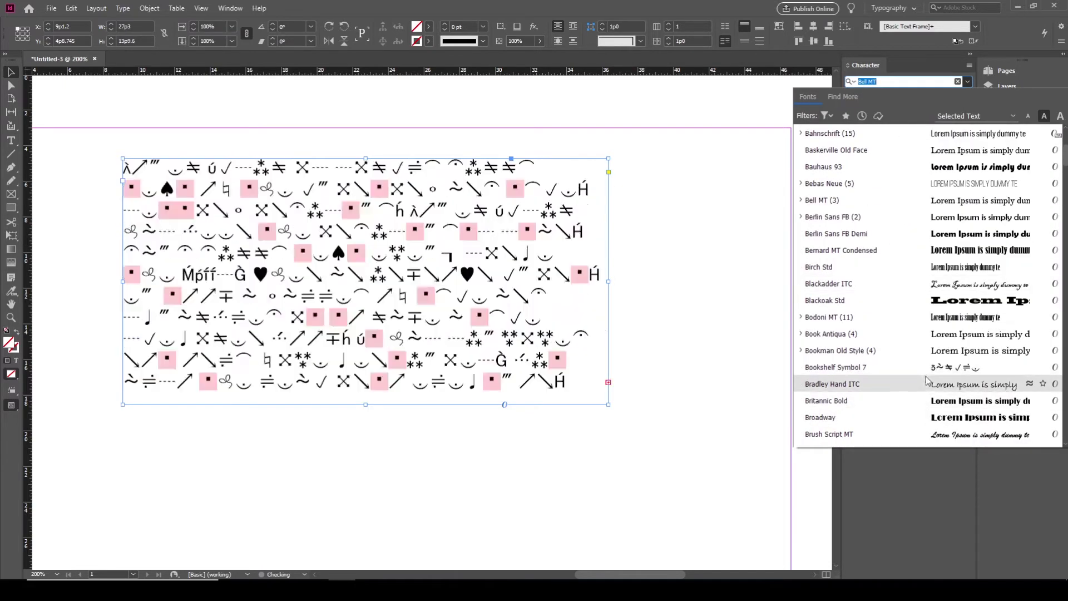
click(928, 385)
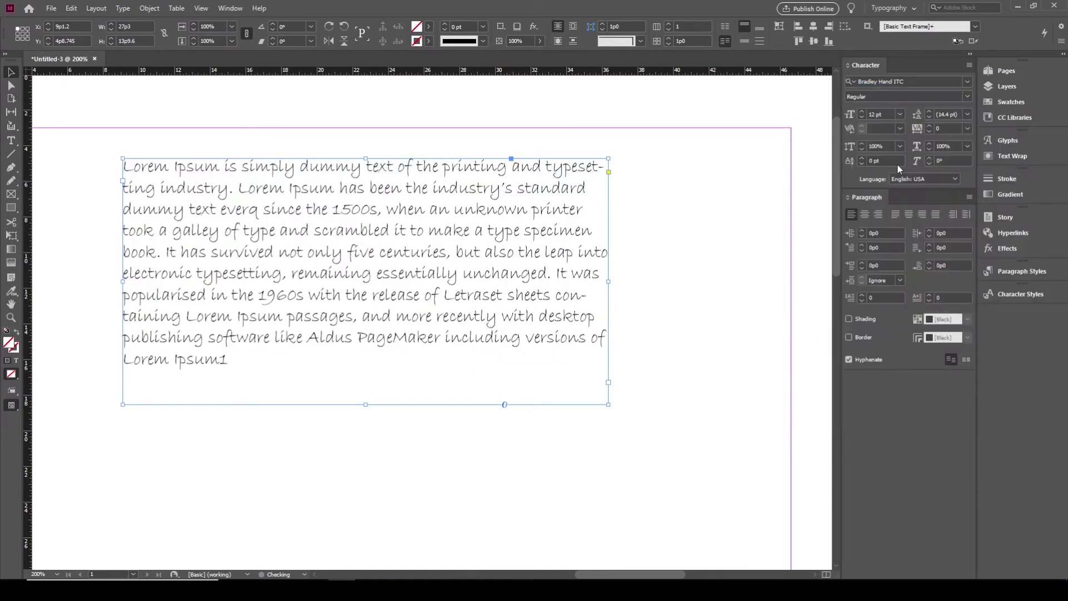
click(965, 97)
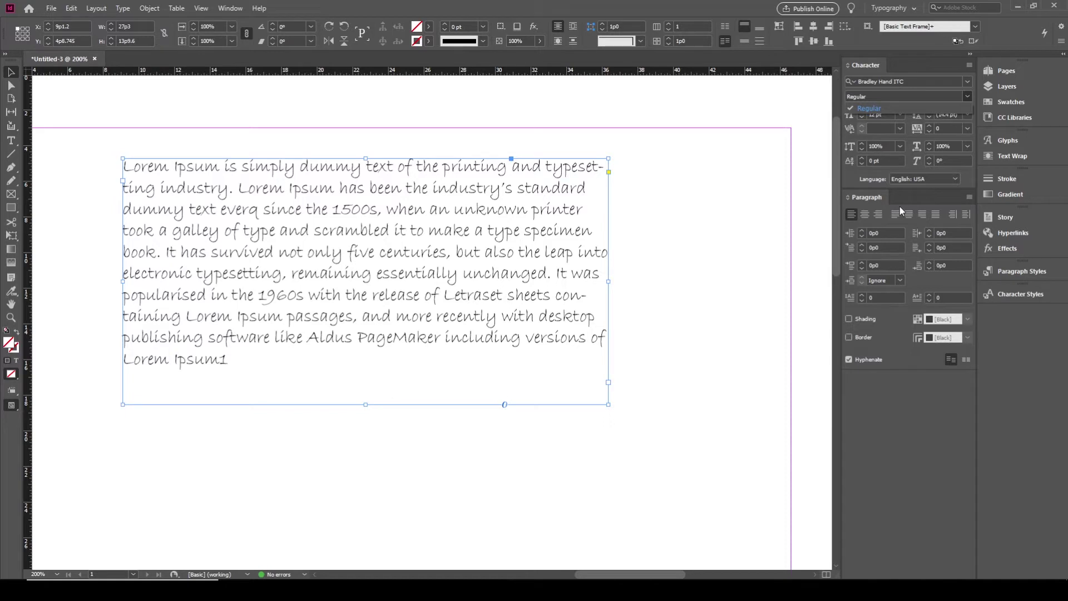
click(853, 179)
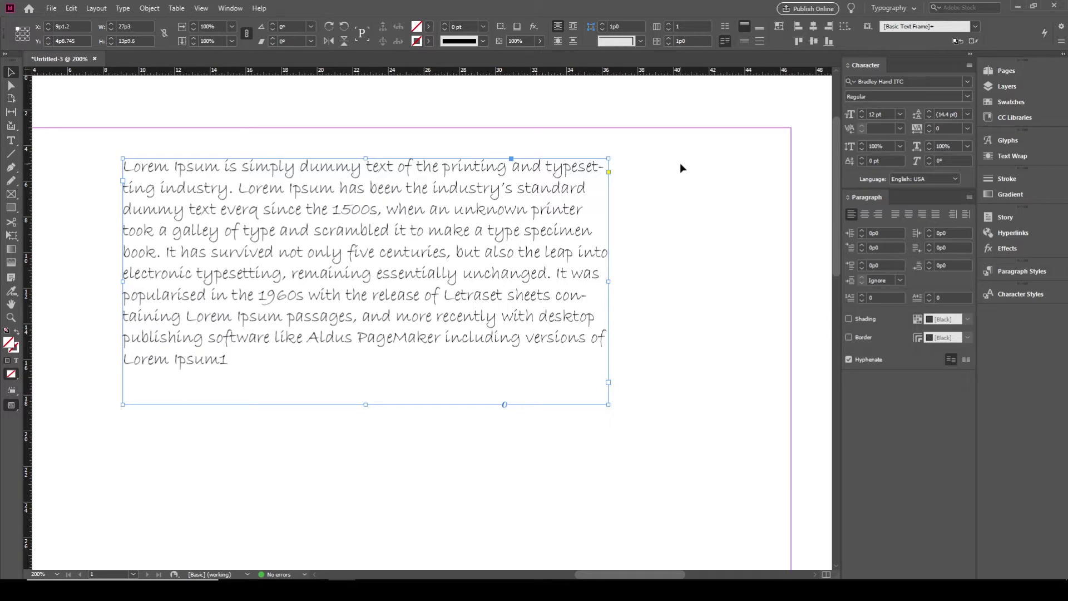
Step: Increase the font size to 21 pt and set the leading to 24 pt
click(862, 111)
click(863, 111)
click(862, 112)
click(862, 114)
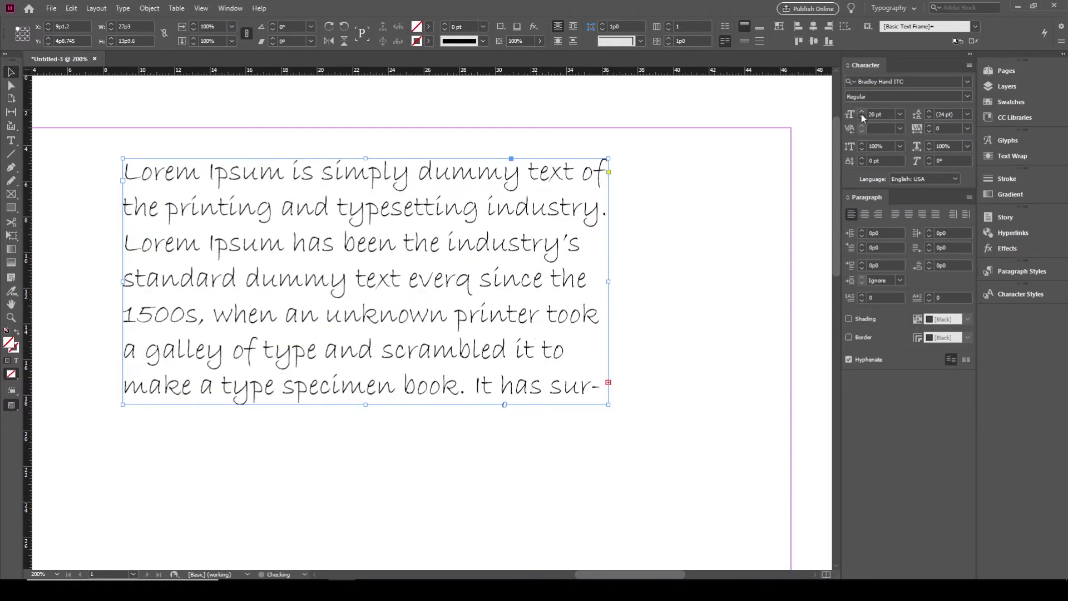
click(862, 114)
click(929, 112)
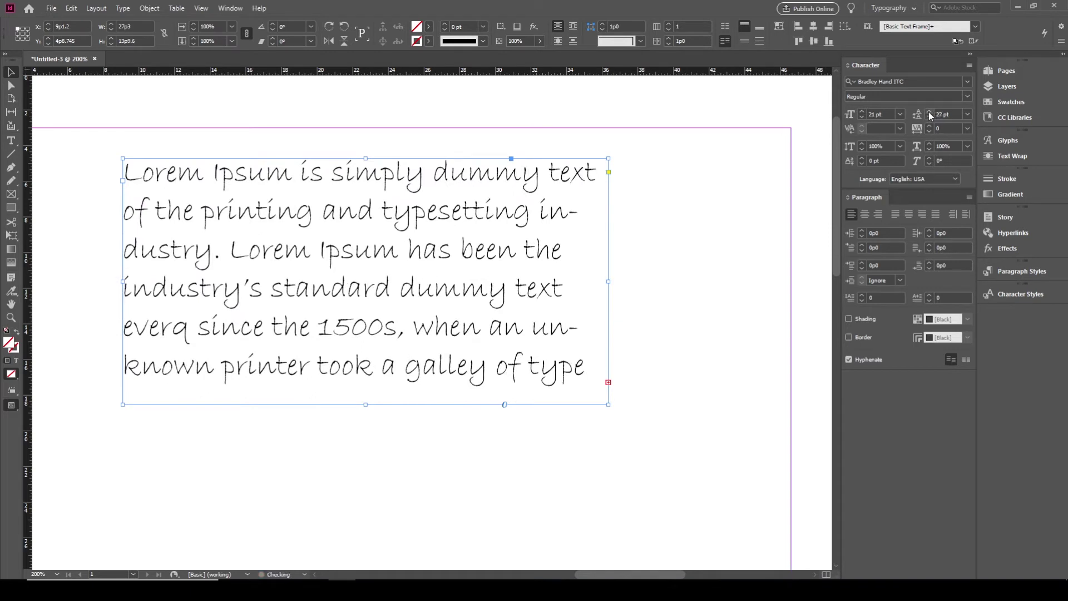
click(929, 111)
click(930, 112)
click(929, 111)
click(928, 118)
click(929, 118)
click(929, 118)
click(929, 118)
click(929, 118)
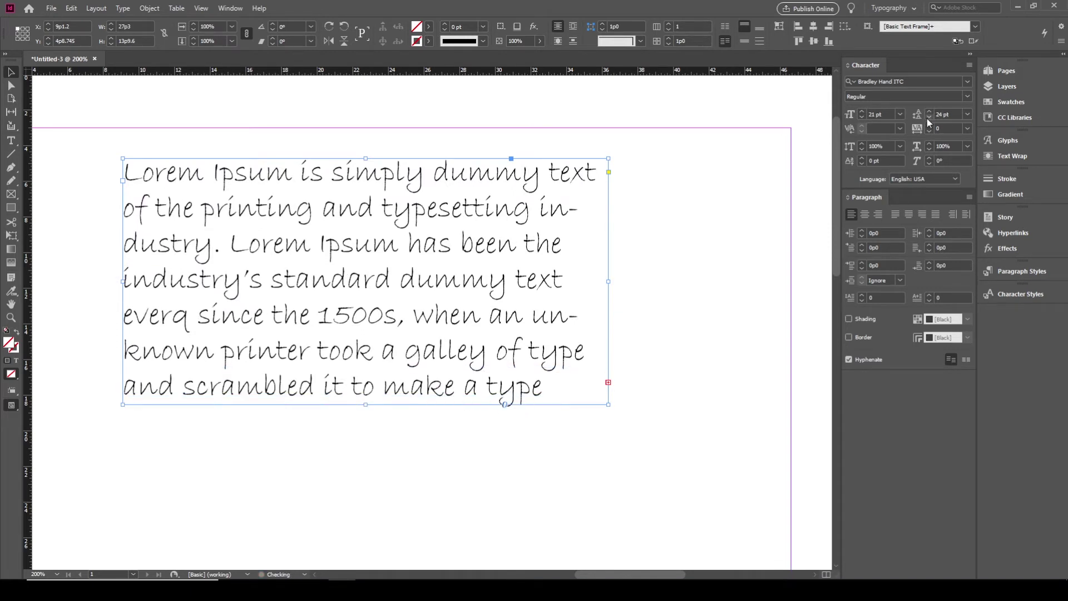
Step: Test kerning of 50 and 200 at a caret in the text, then reset it to normal
click(899, 129)
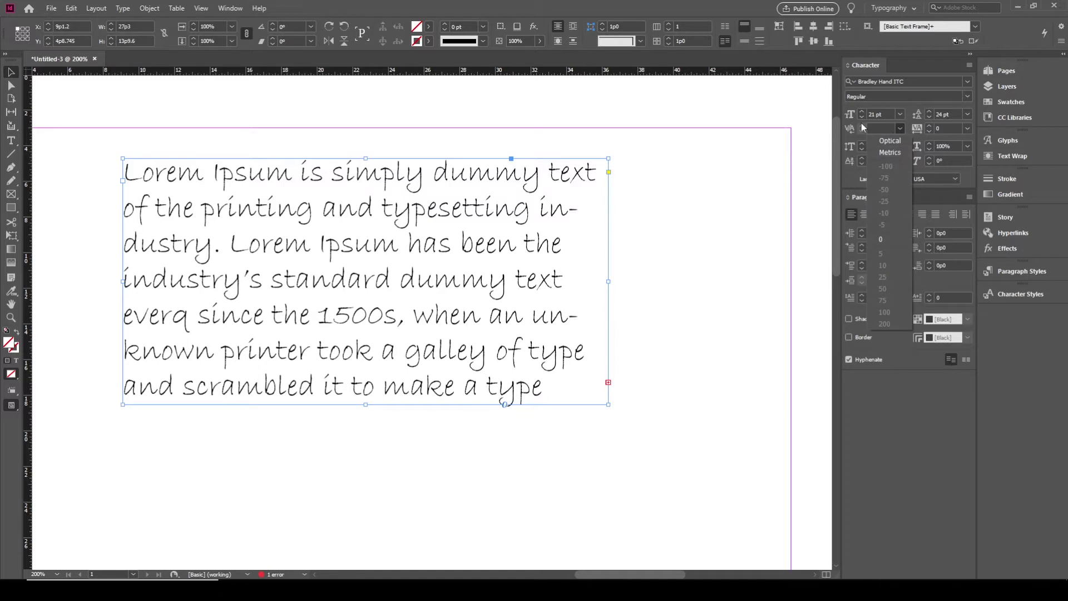
click(884, 132)
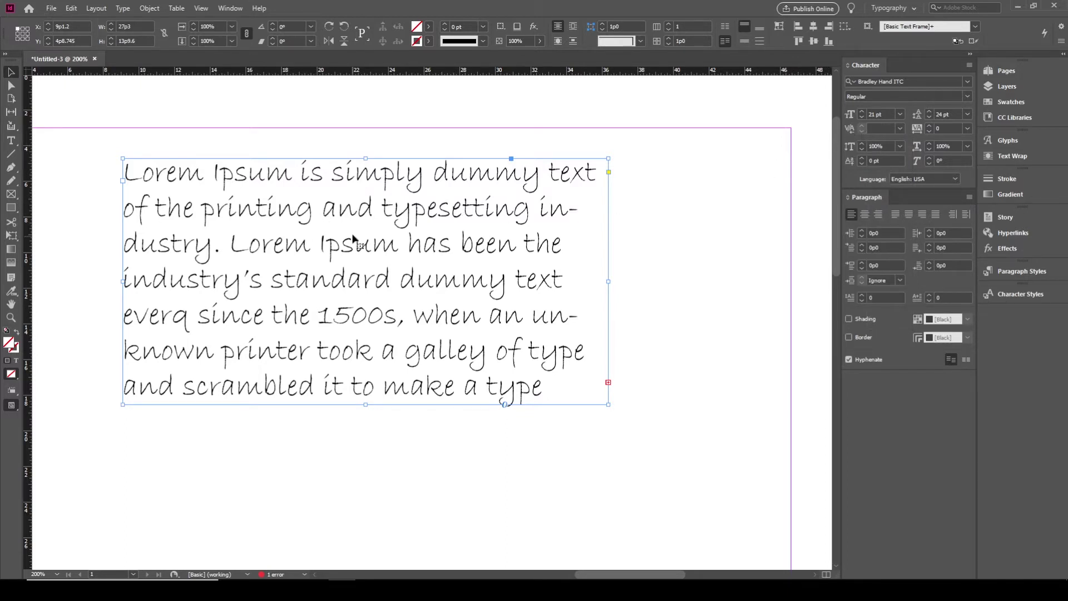
double_click(416, 210)
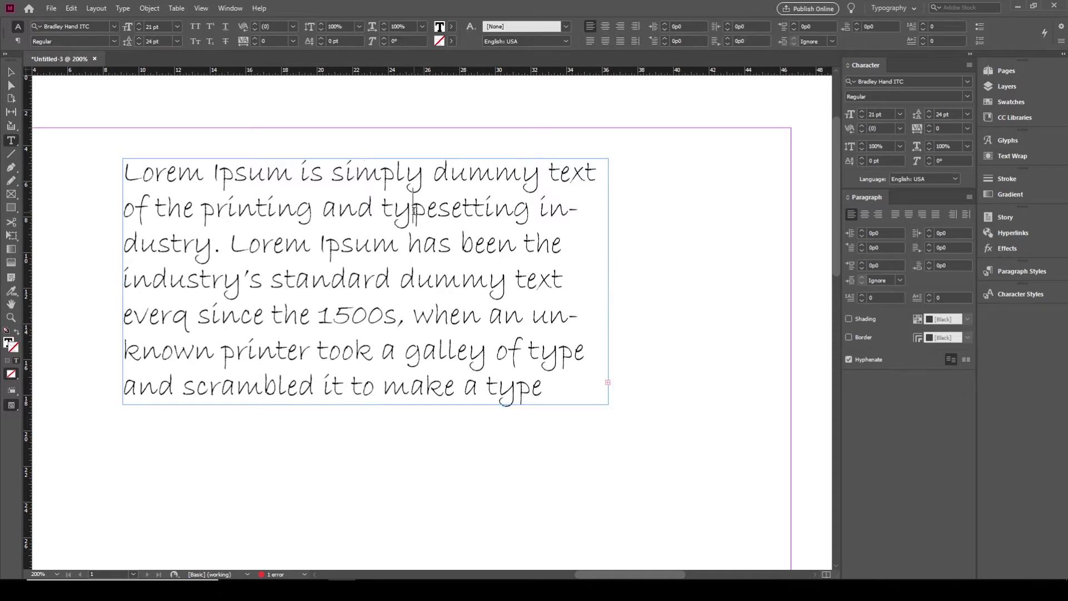
click(900, 129)
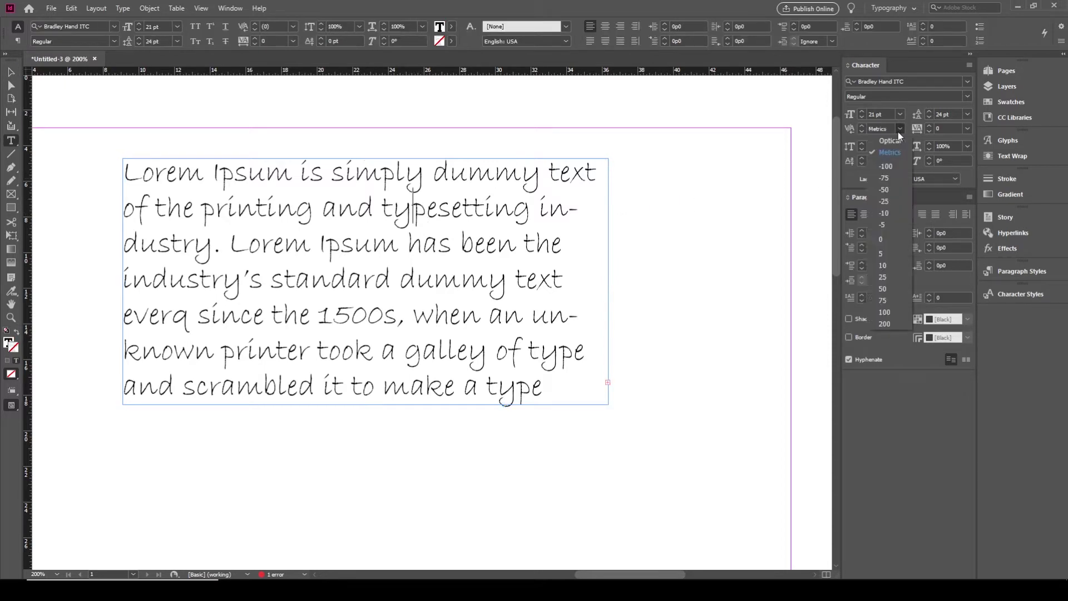
click(891, 290)
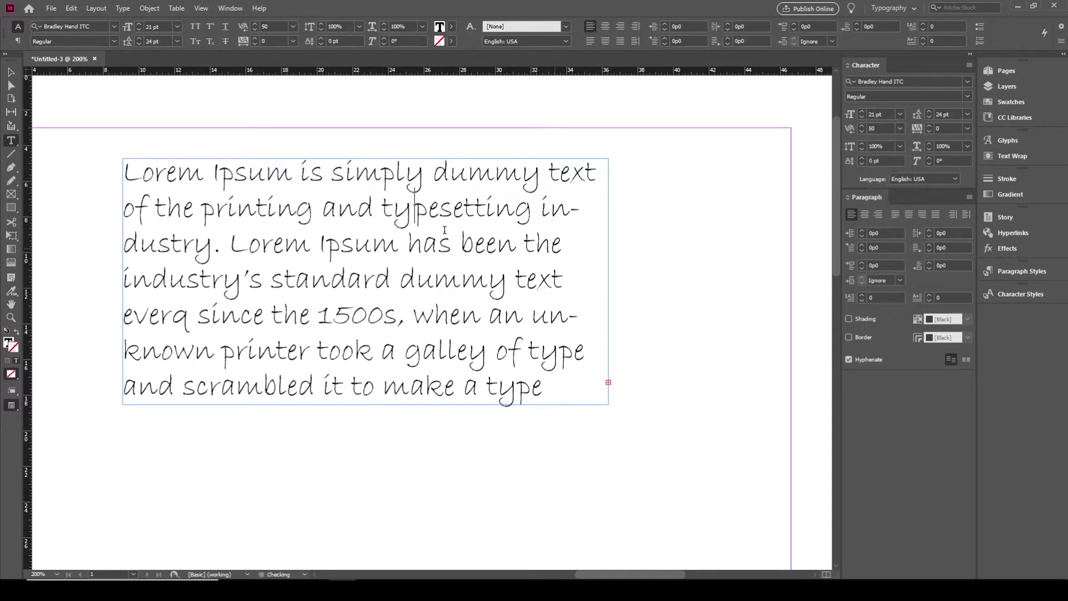
click(901, 130)
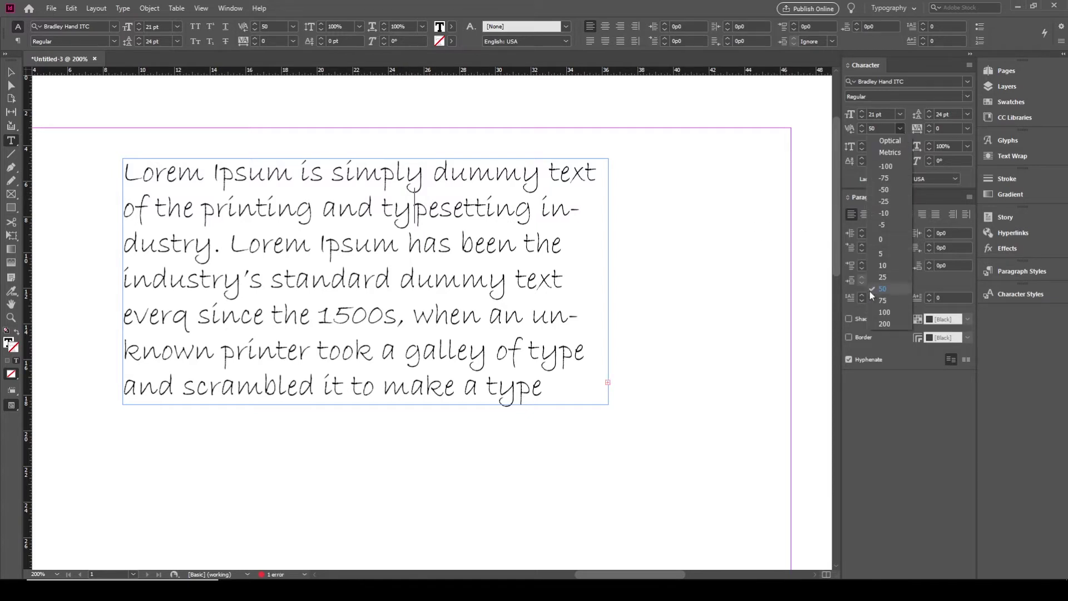
click(880, 322)
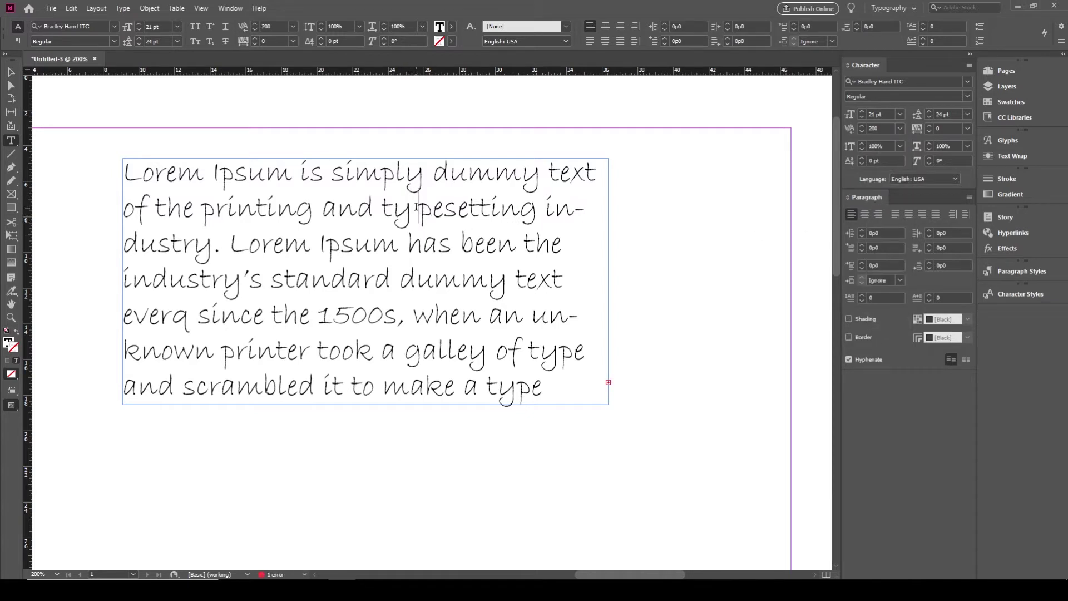
click(899, 131)
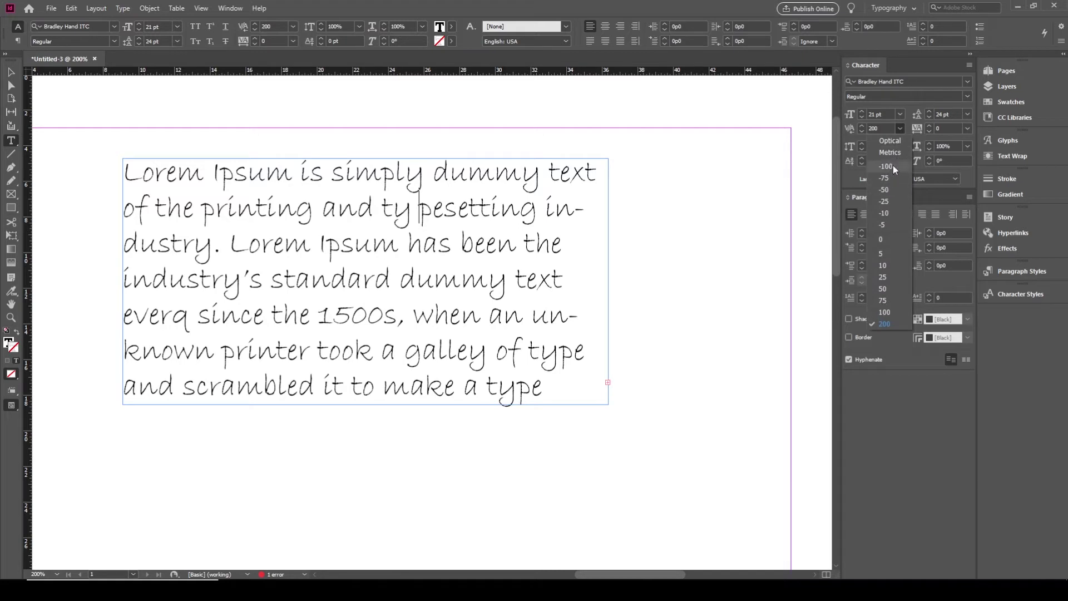
click(881, 247)
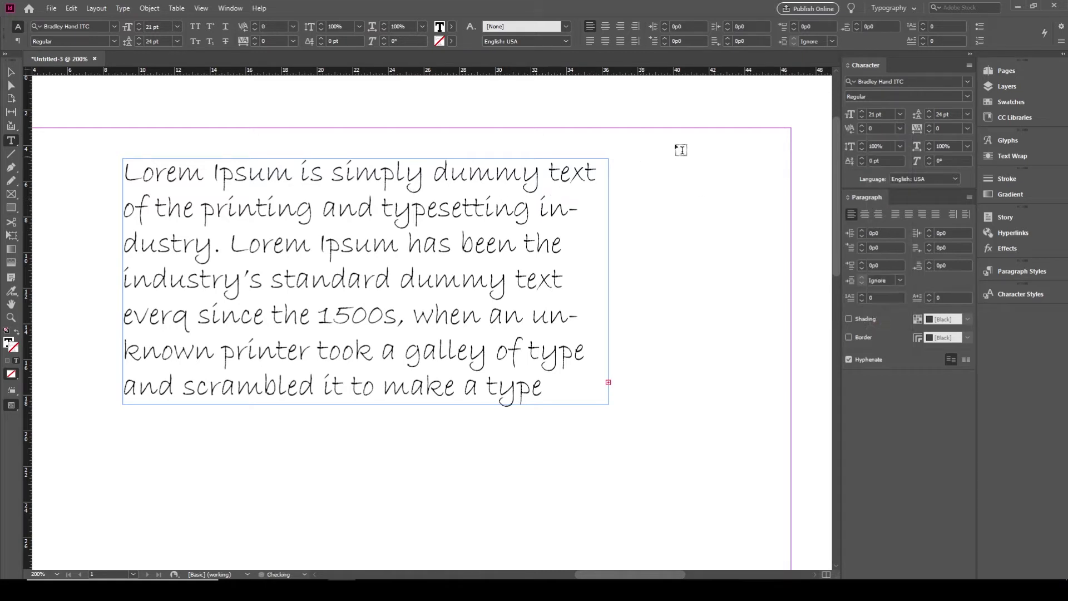
key(Escape)
Step: Nudge the tracking from 50 to 70 and set the leading to Auto
click(649, 203)
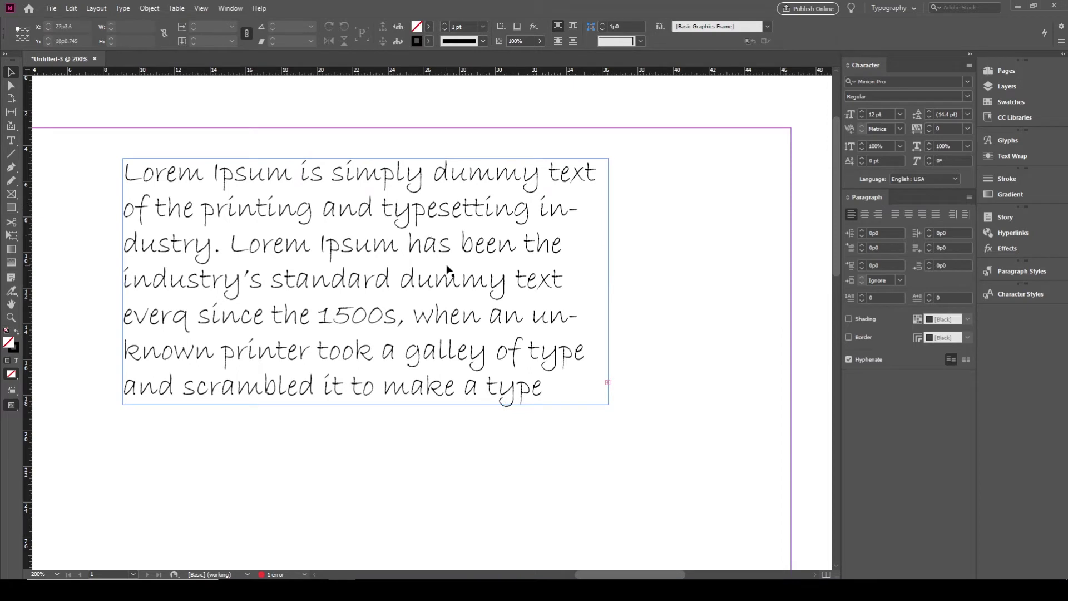
click(929, 126)
click(929, 125)
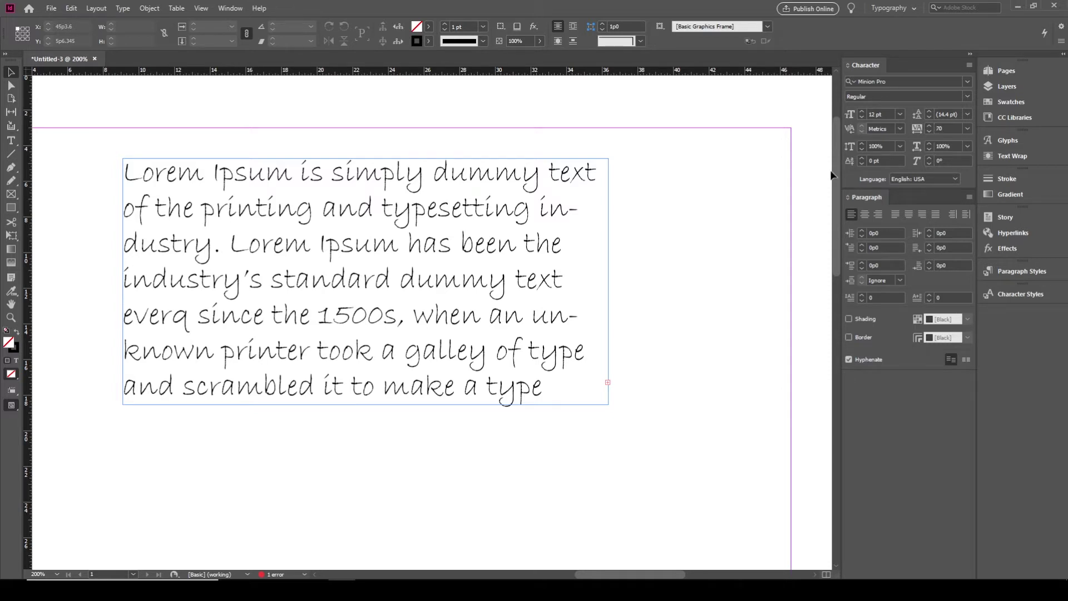
click(968, 114)
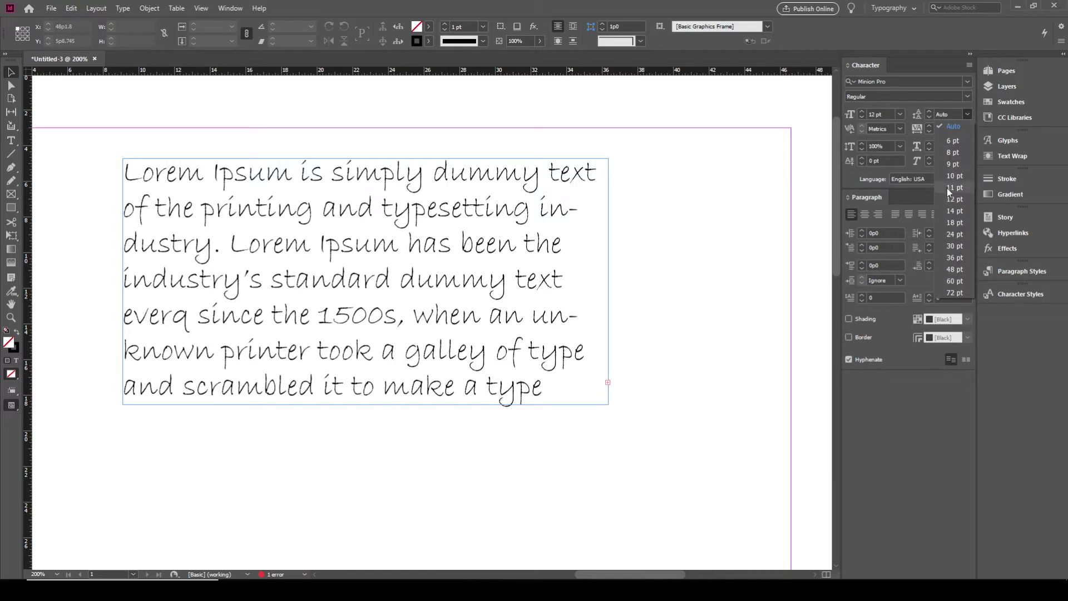
click(958, 127)
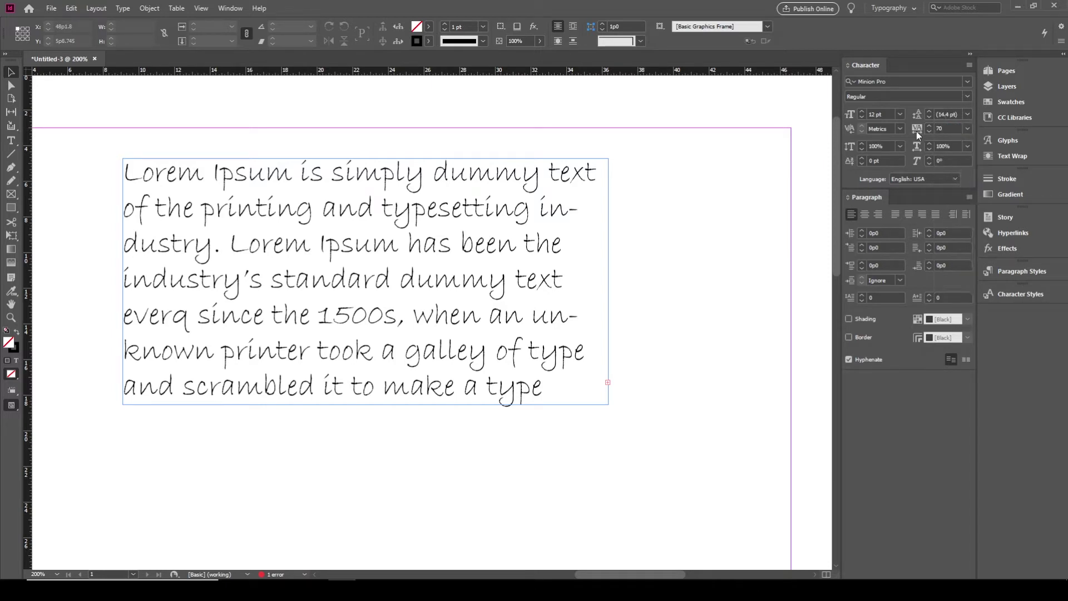
Step: Select all the frame's text and give it 0 tracking and Auto leading
double_click(466, 257)
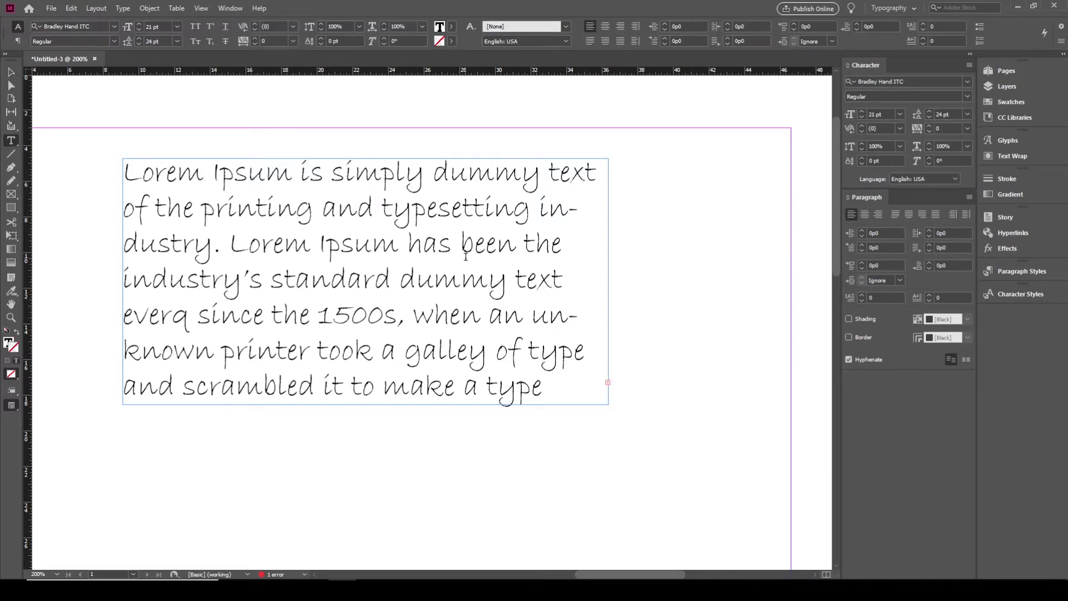
key(ctrl+a)
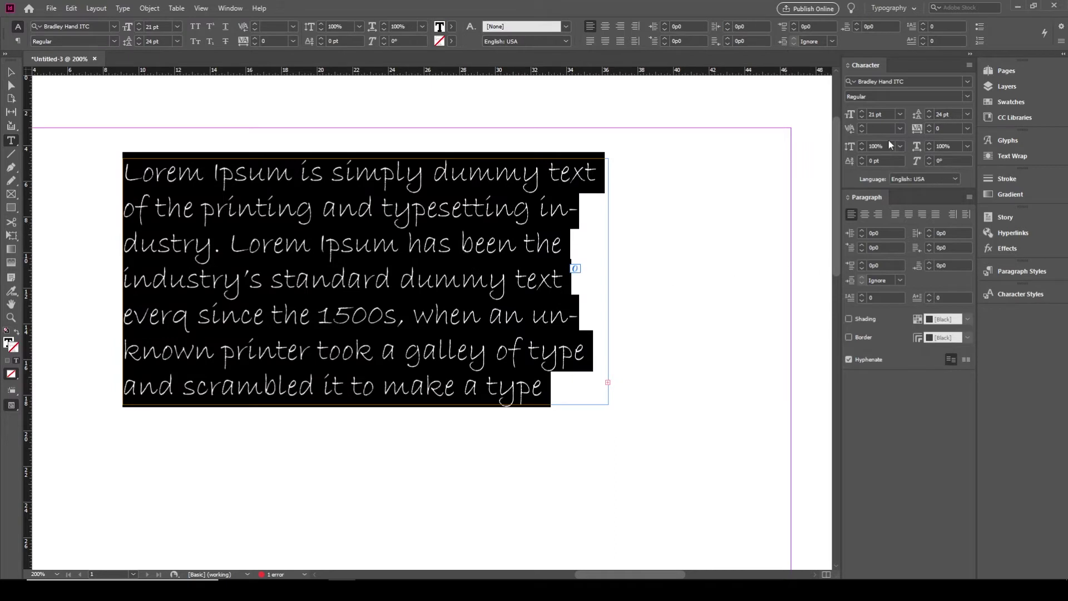
click(900, 128)
click(878, 238)
click(967, 114)
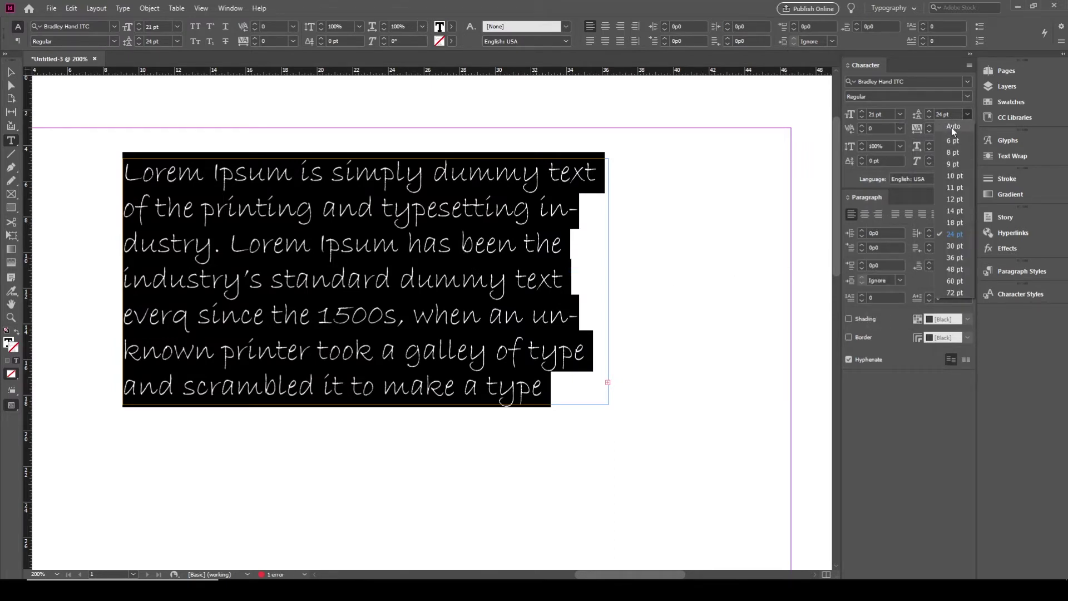
click(951, 127)
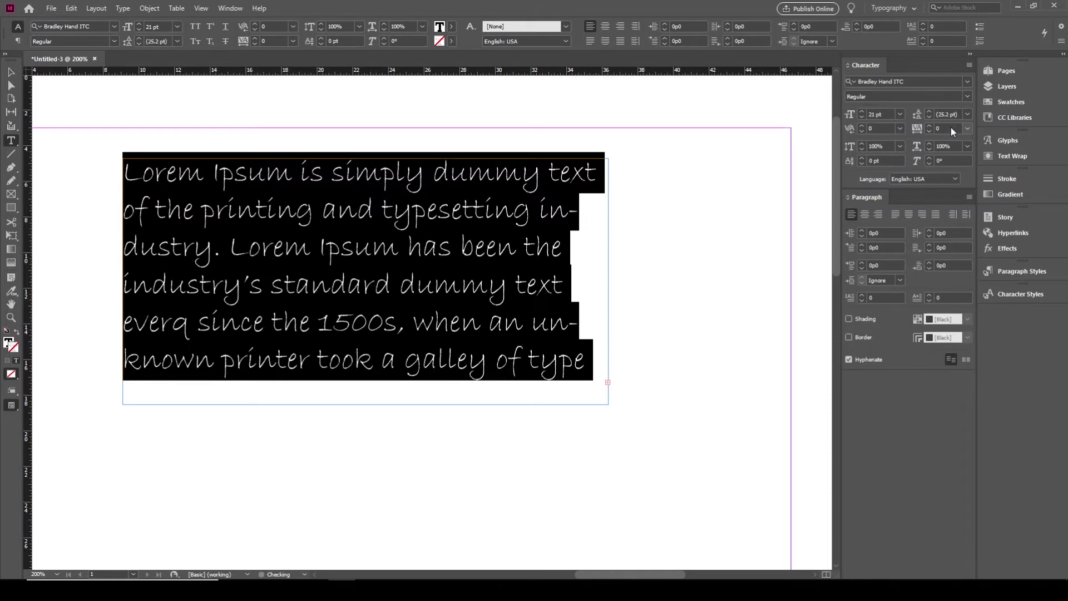
click(10, 71)
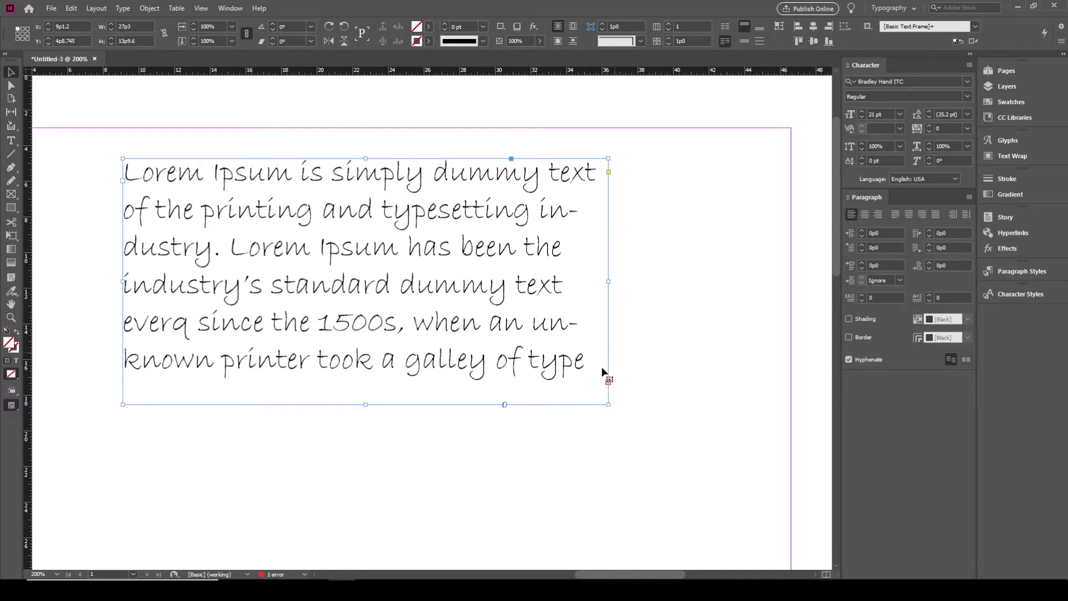
Step: Set the text size to 12 pt and return the tracking to 0
click(900, 114)
click(887, 199)
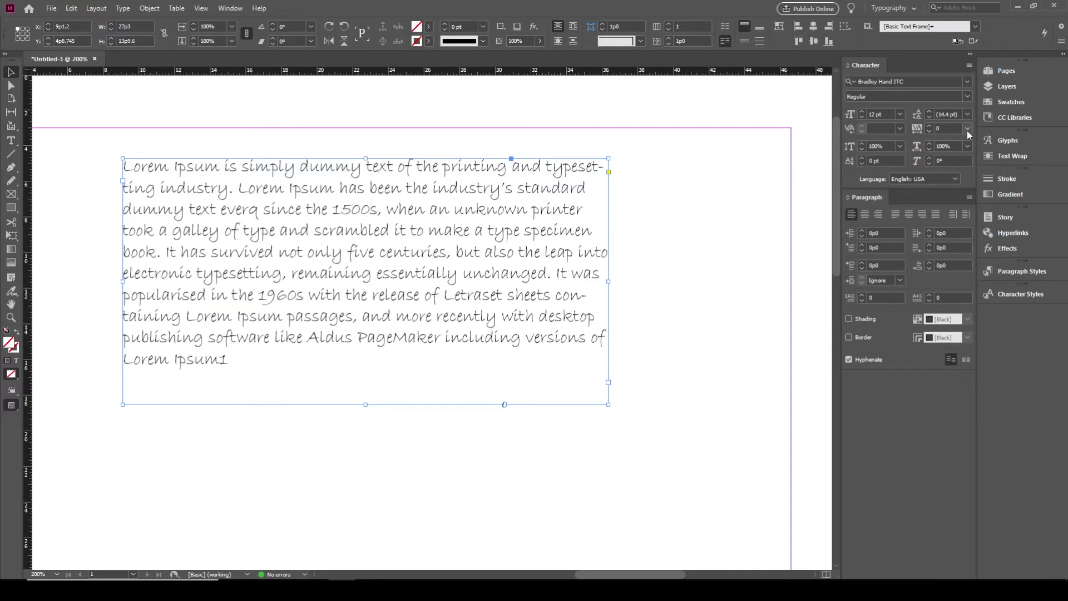
click(933, 124)
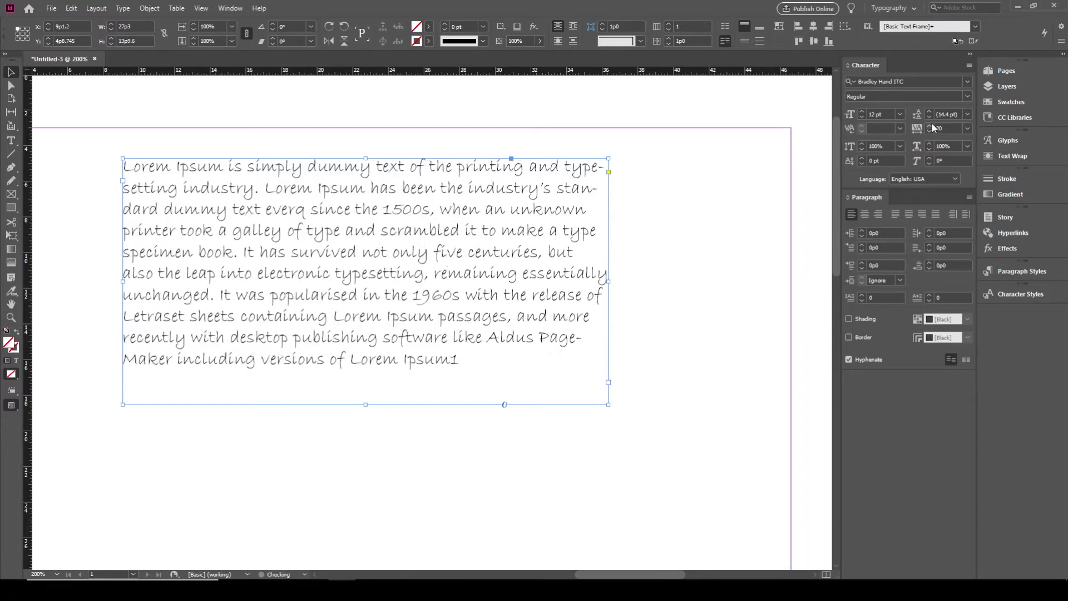
click(967, 129)
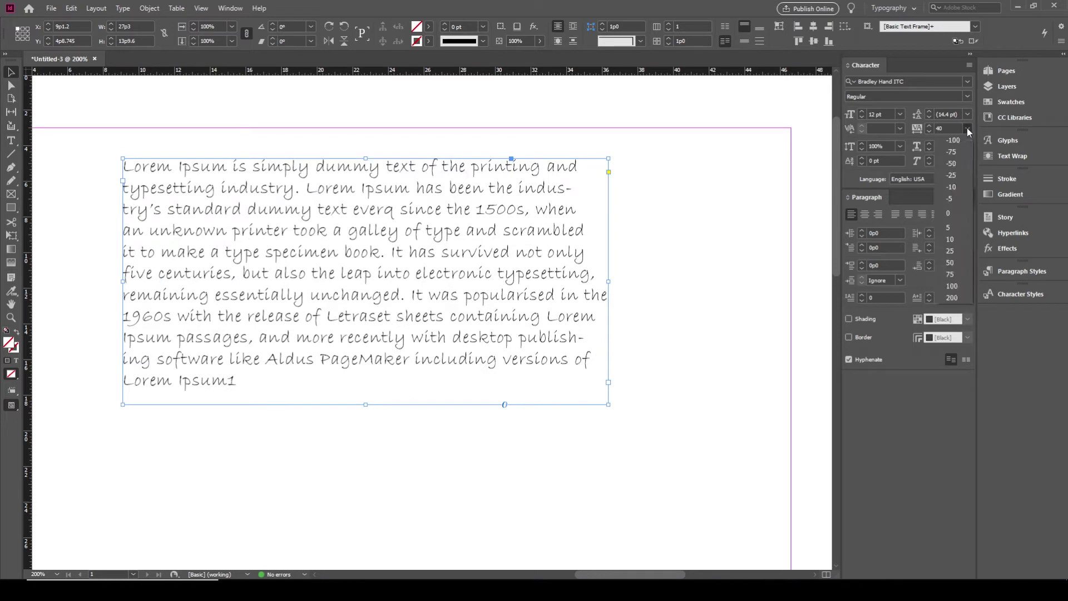
click(951, 213)
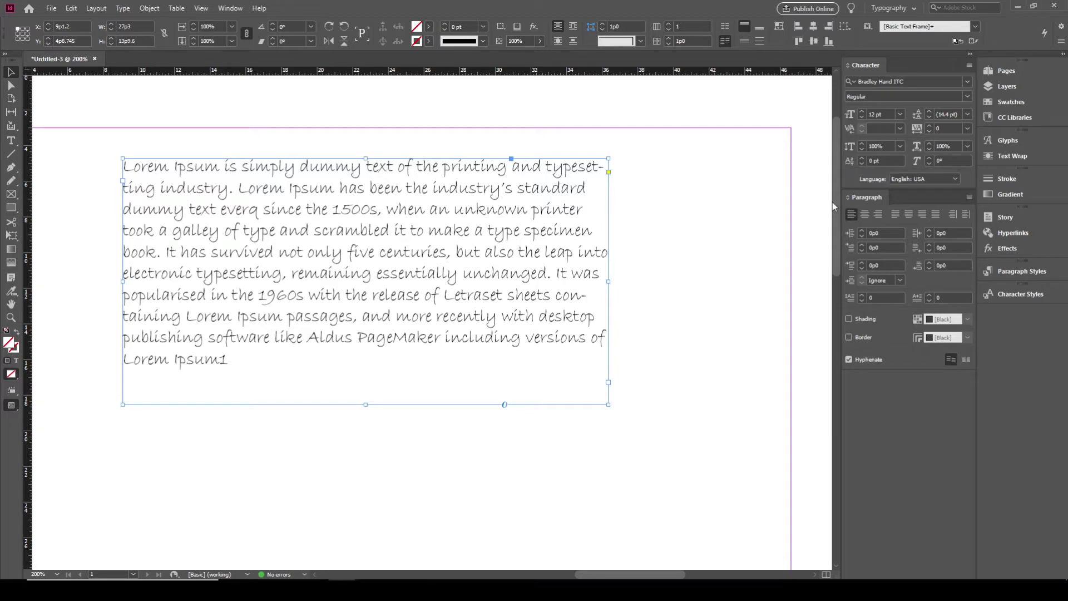
triple_click(194, 359)
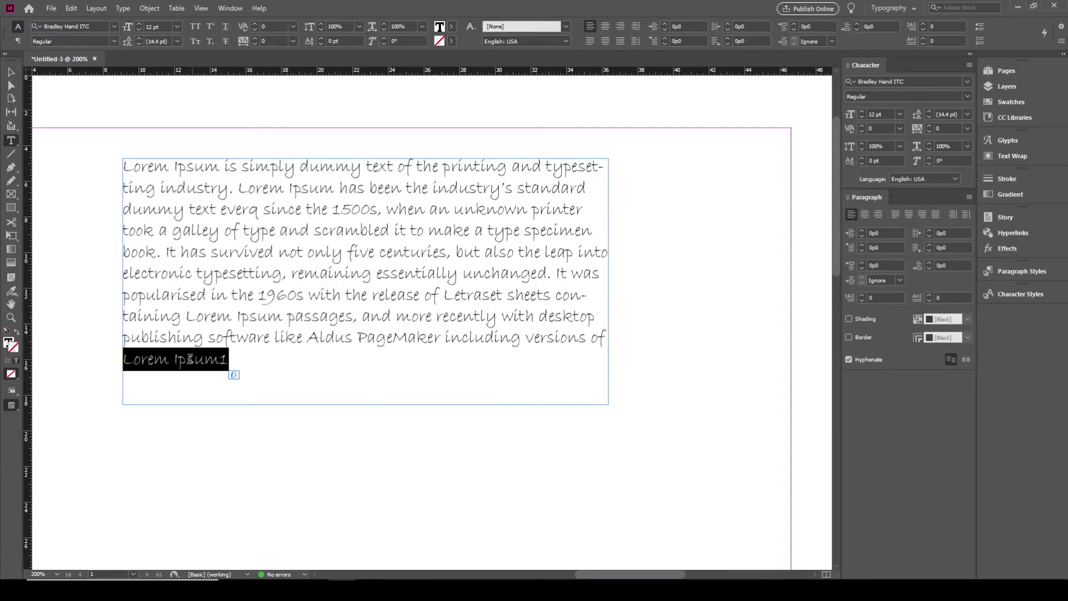
click(194, 358)
drag(175, 359, 248, 360)
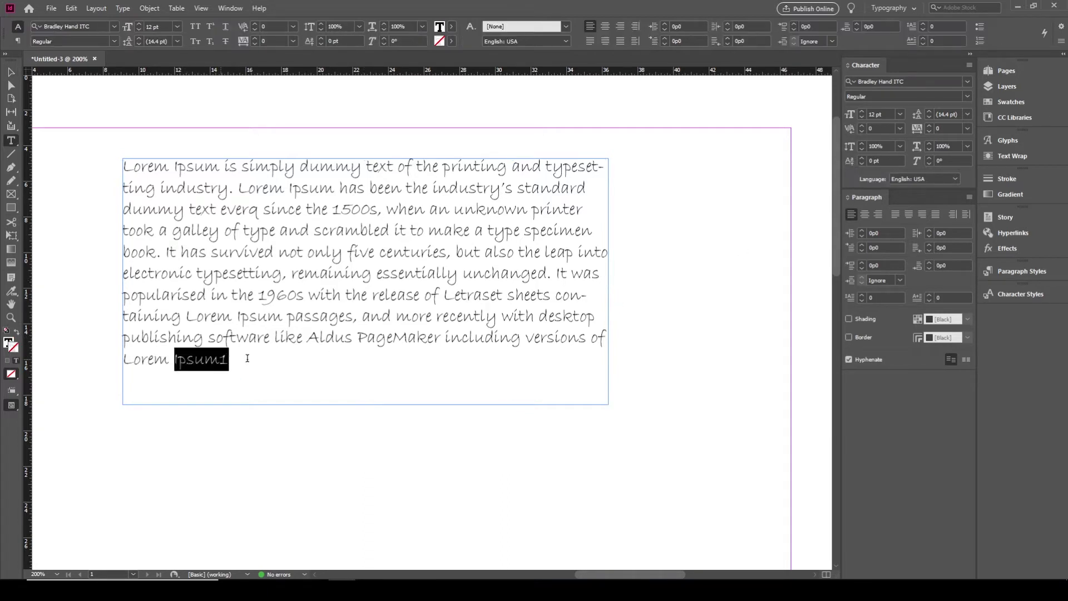
click(863, 158)
click(864, 158)
click(864, 158)
click(863, 158)
click(863, 158)
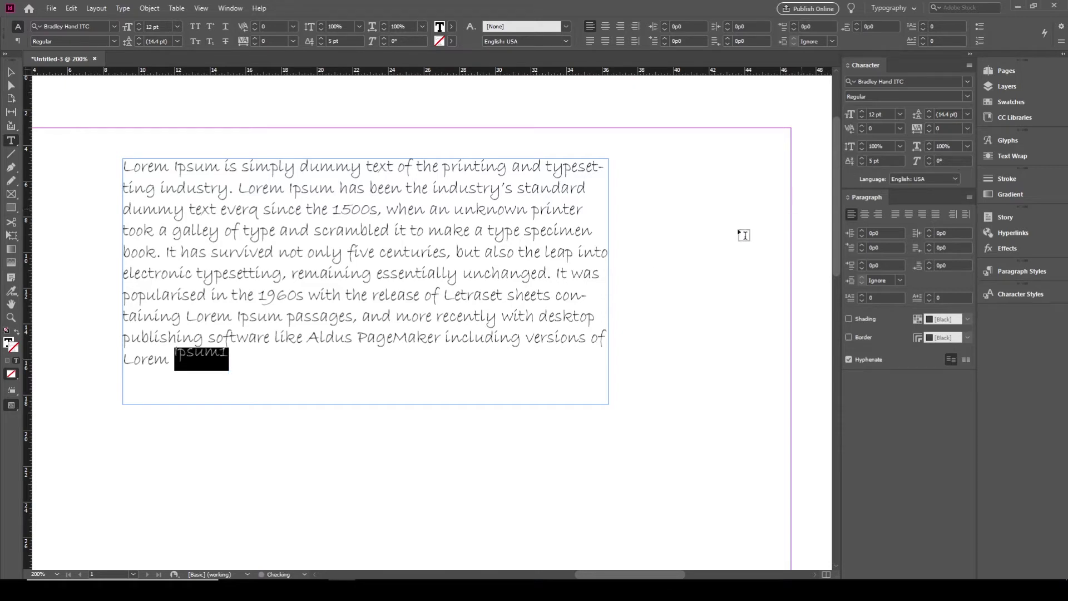
click(248, 364)
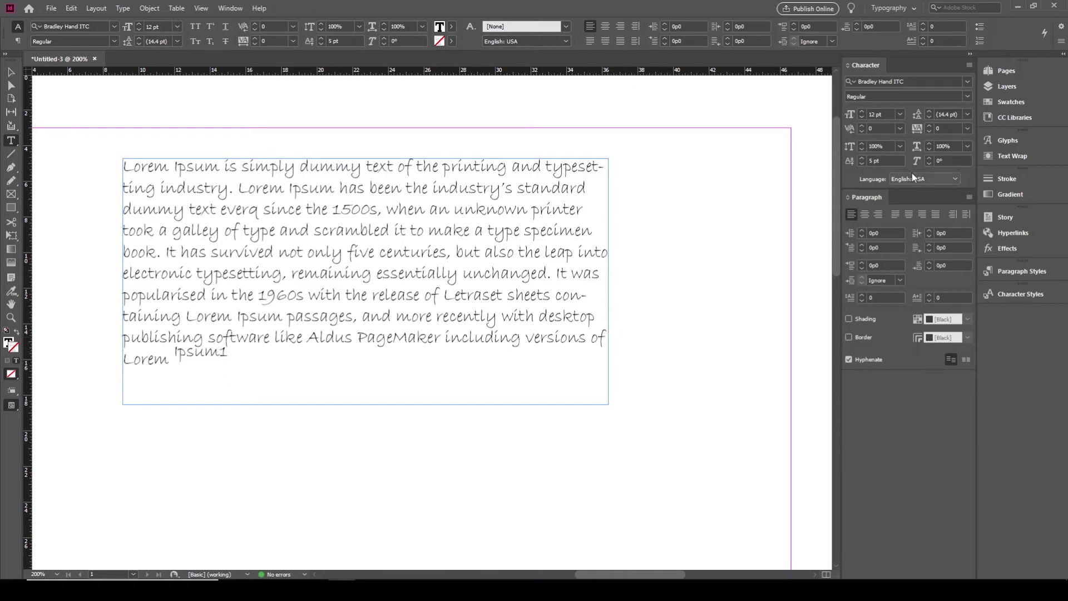
double_click(194, 357)
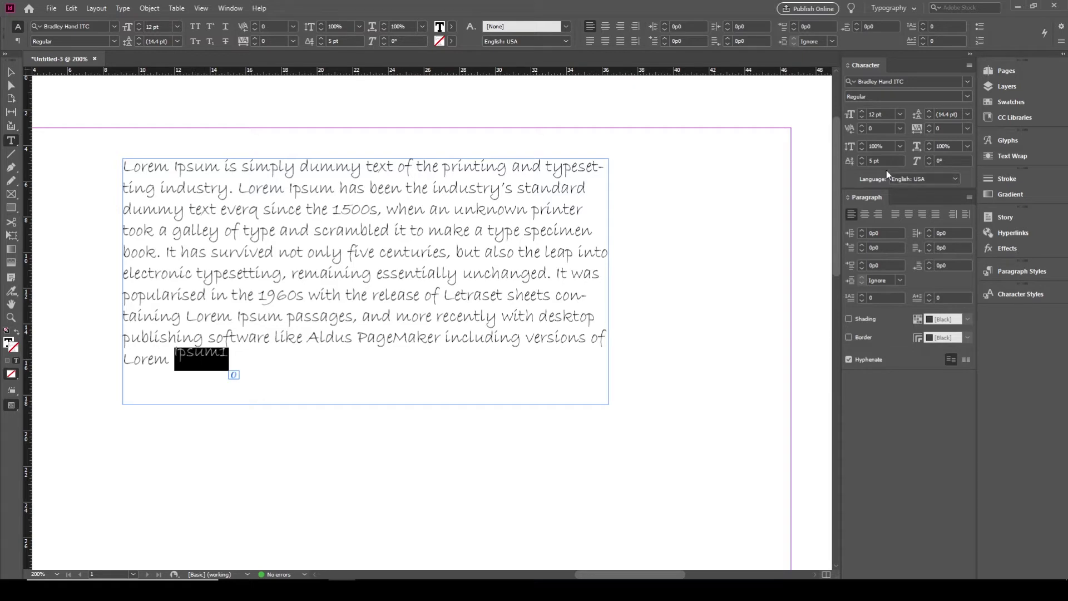
drag(863, 163, 863, 163)
click(863, 162)
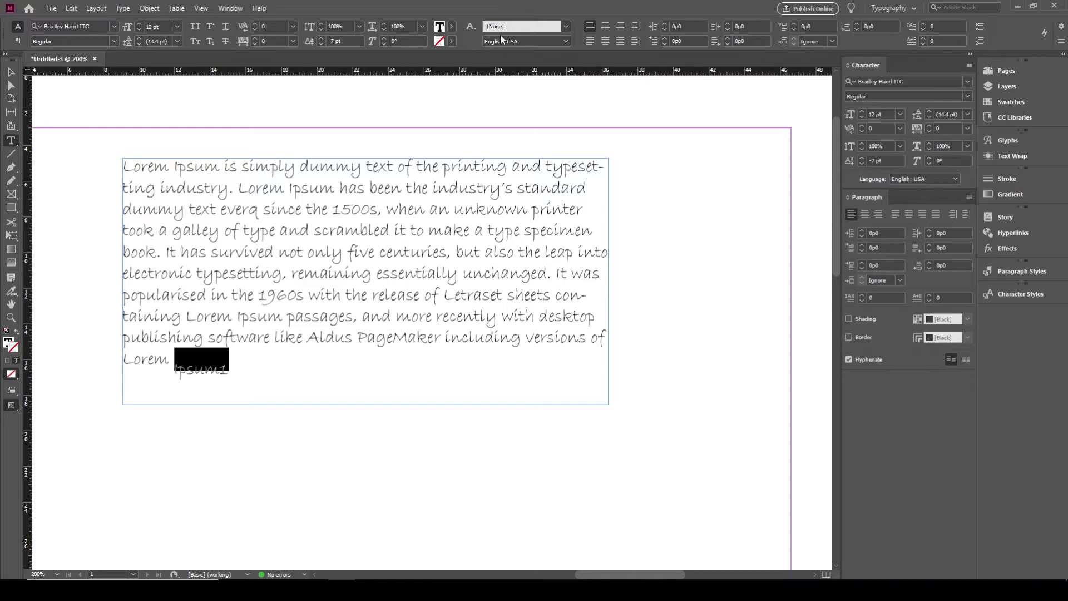
click(861, 164)
click(881, 159)
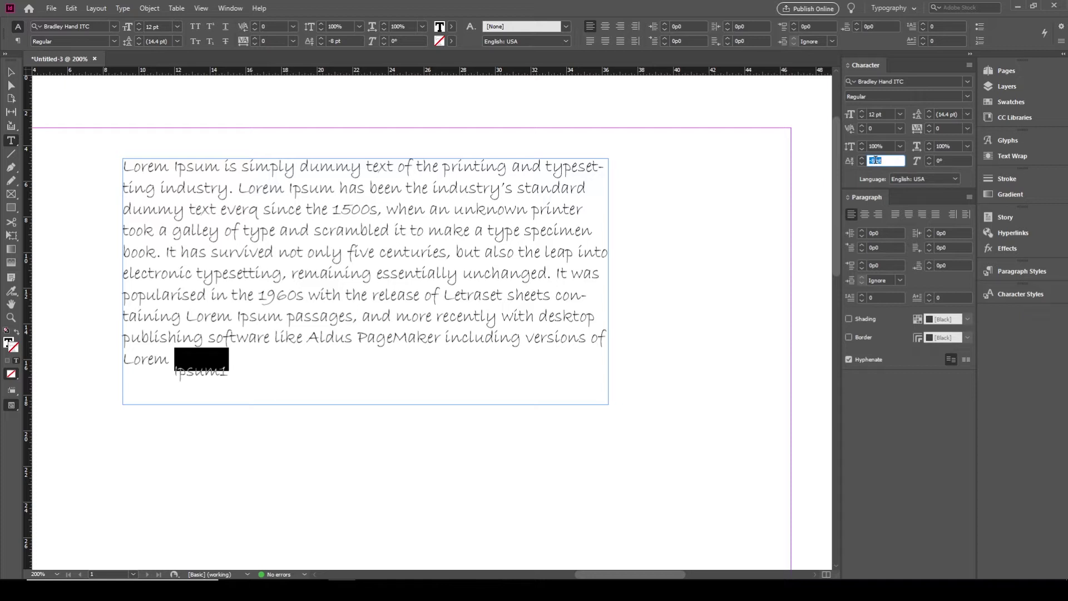
text(0)
key(Return)
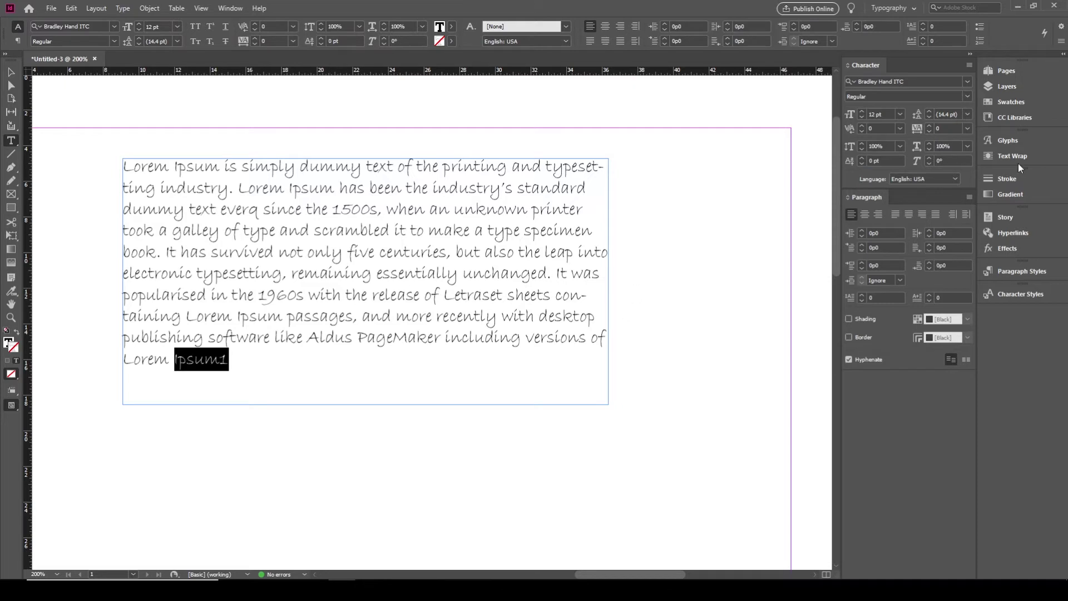
click(933, 179)
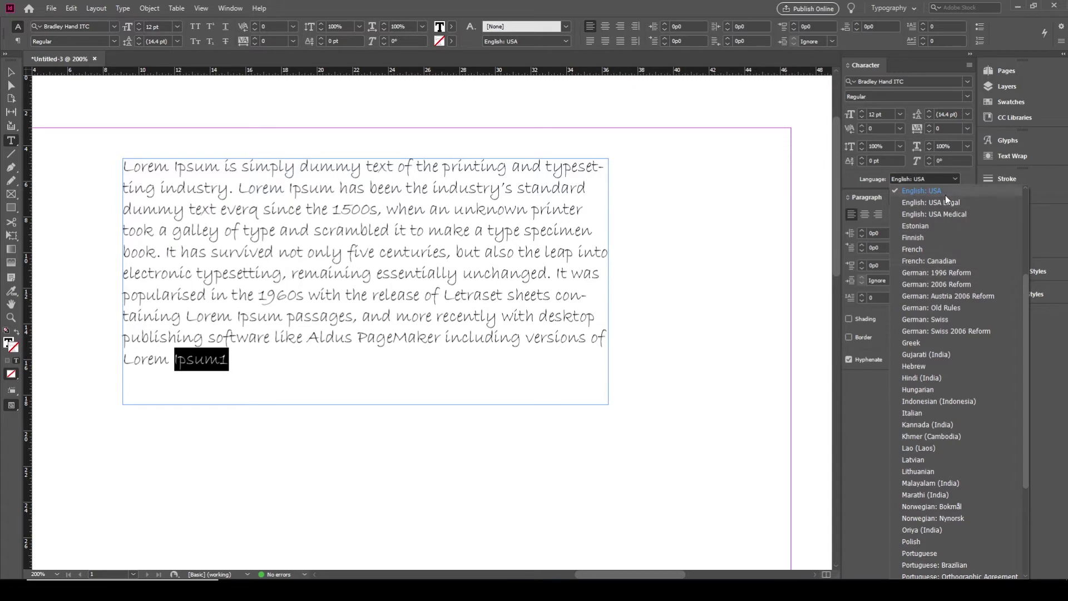
drag(1026, 291, 1041, 156)
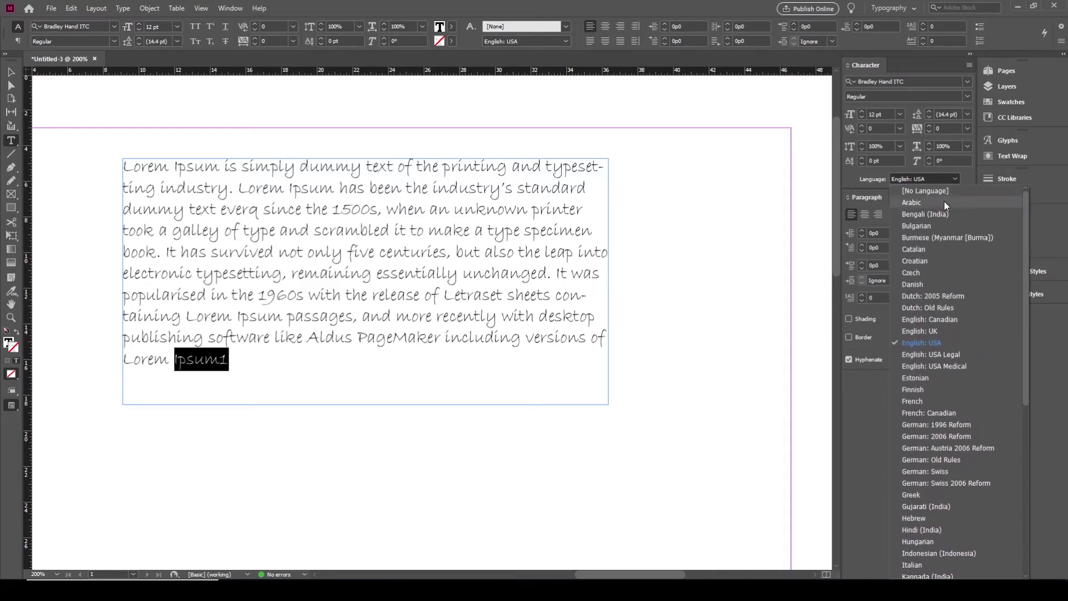
click(286, 241)
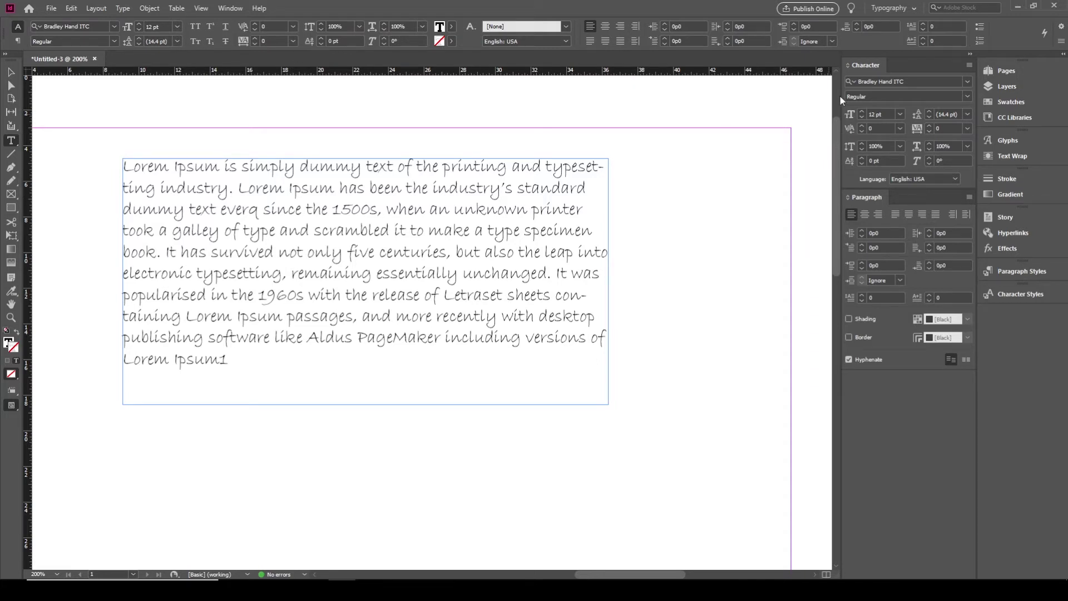
key(Escape)
click(894, 8)
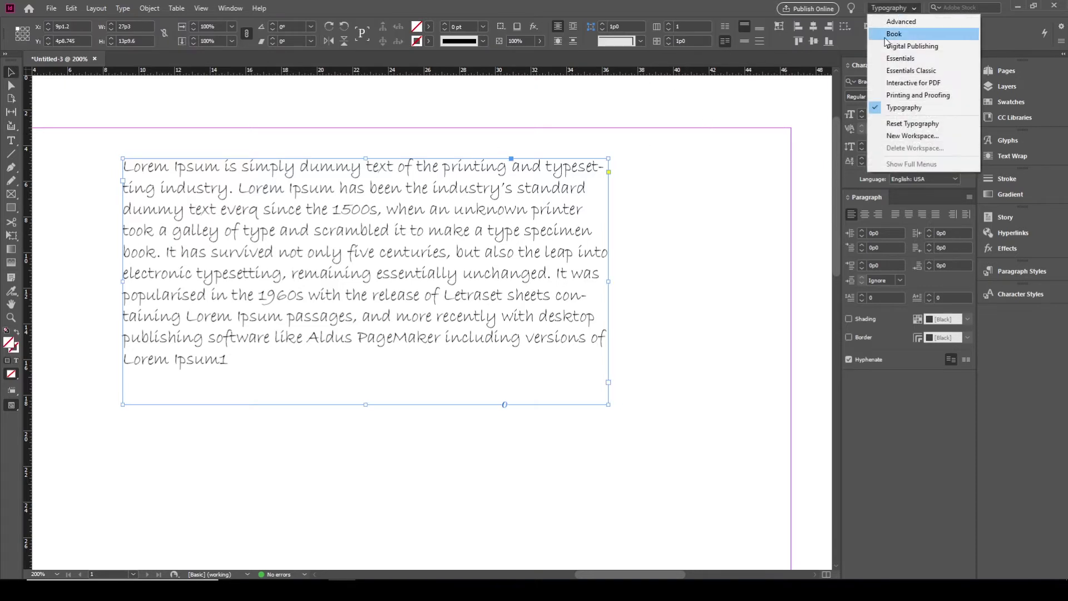
click(913, 45)
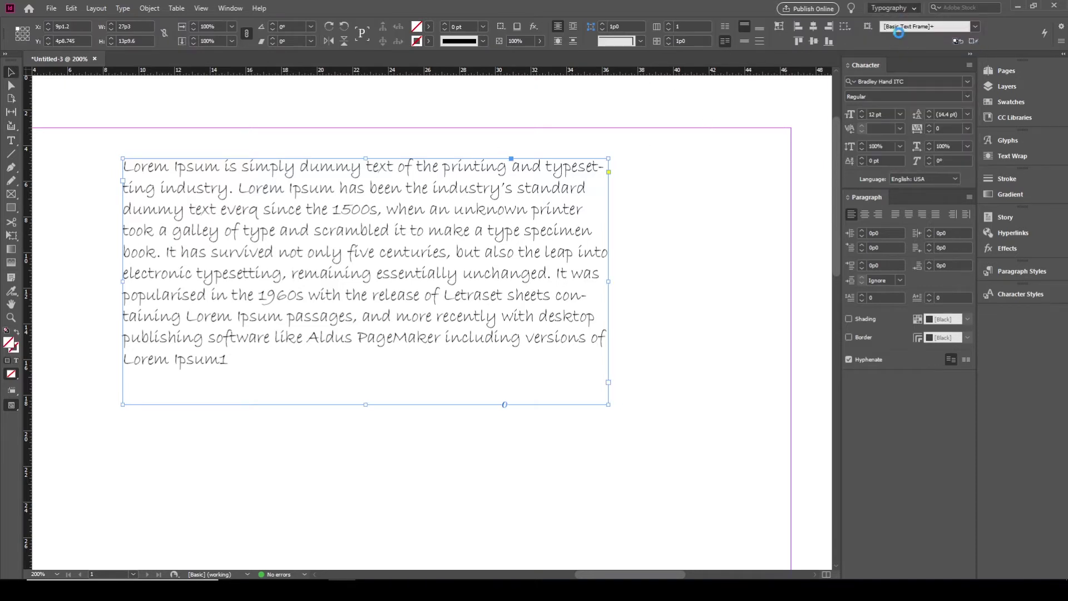
click(916, 8)
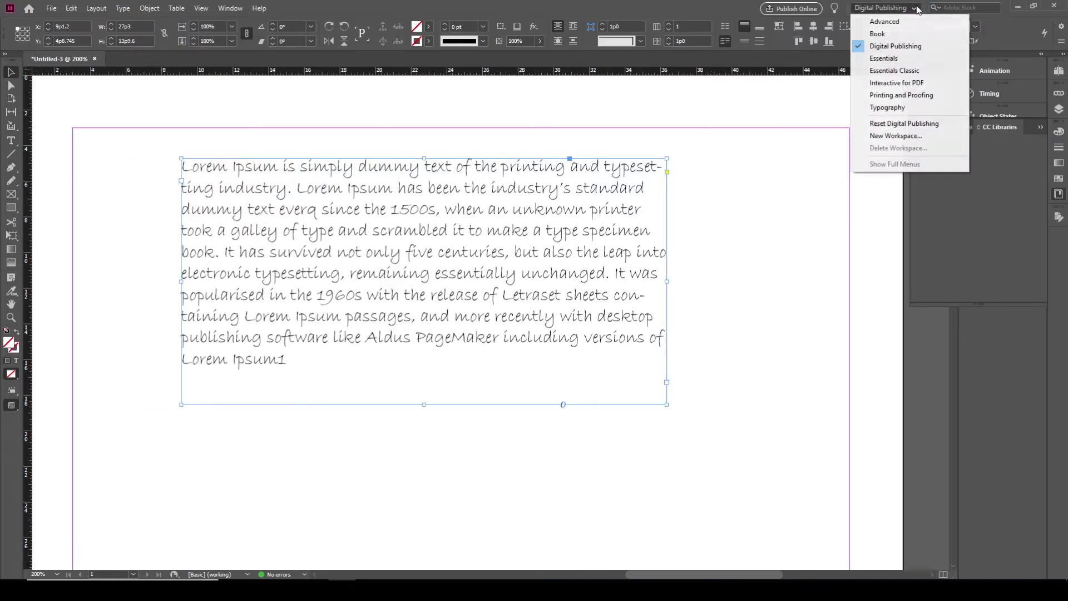
click(896, 60)
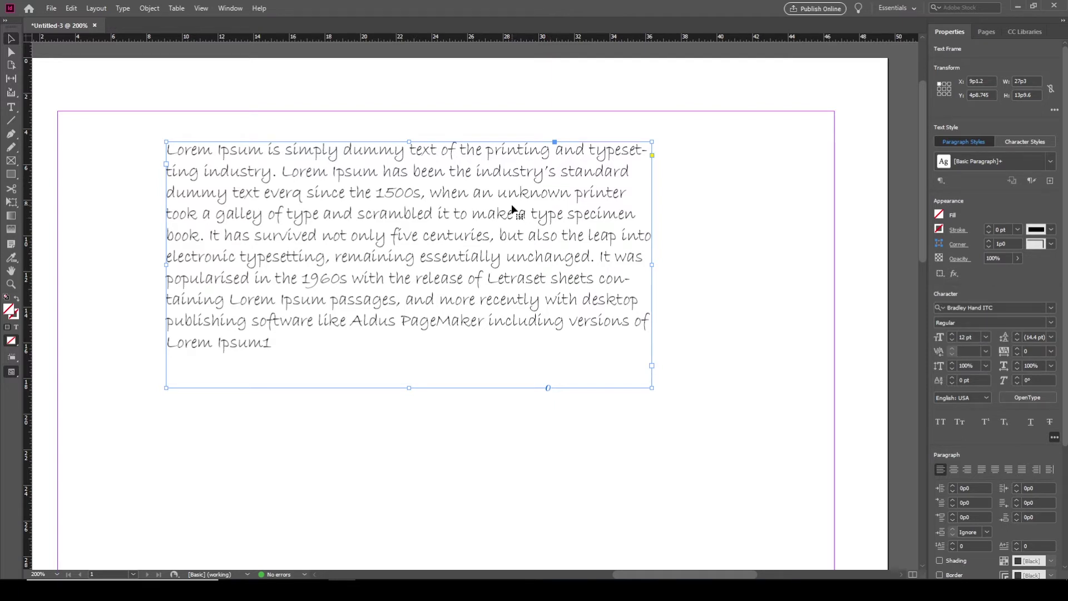
click(895, 7)
click(913, 106)
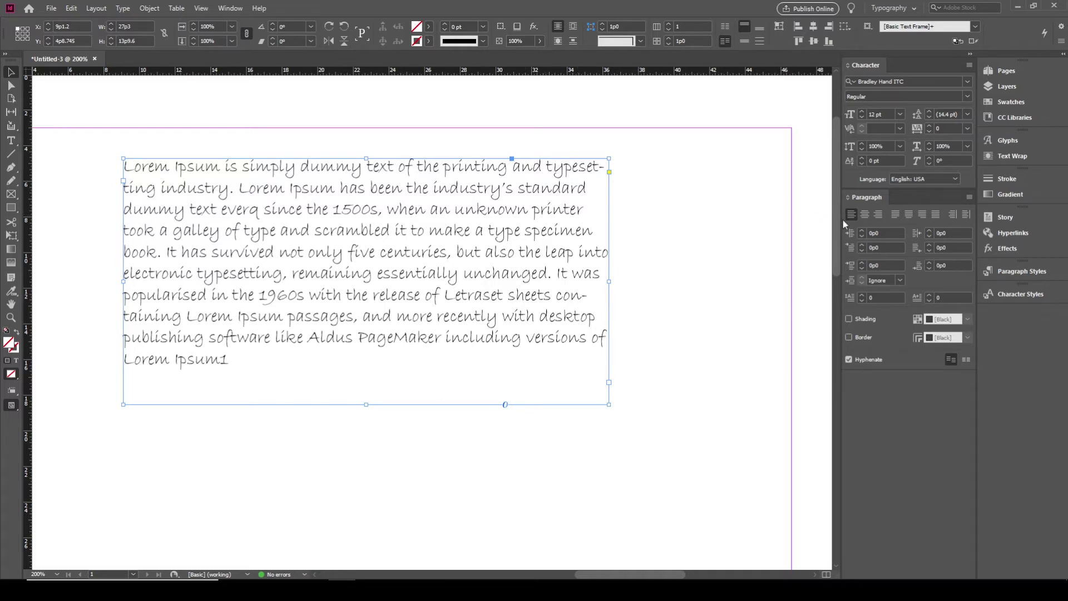
Step: Try center, right, each justify option and away-from-spine, finishing on Align towards spine
click(865, 215)
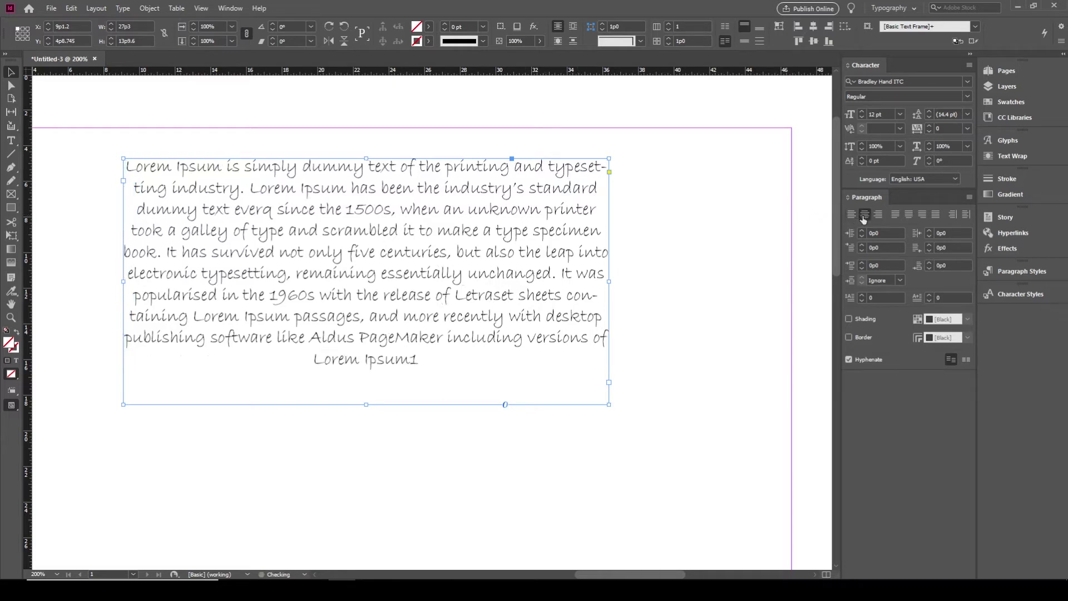
click(878, 216)
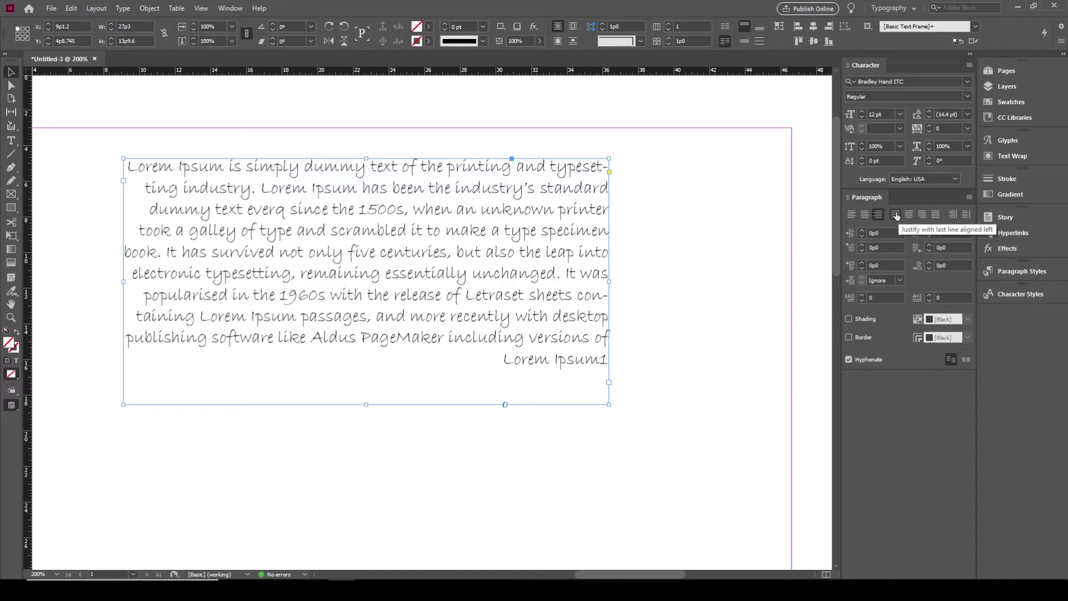
click(895, 215)
click(909, 215)
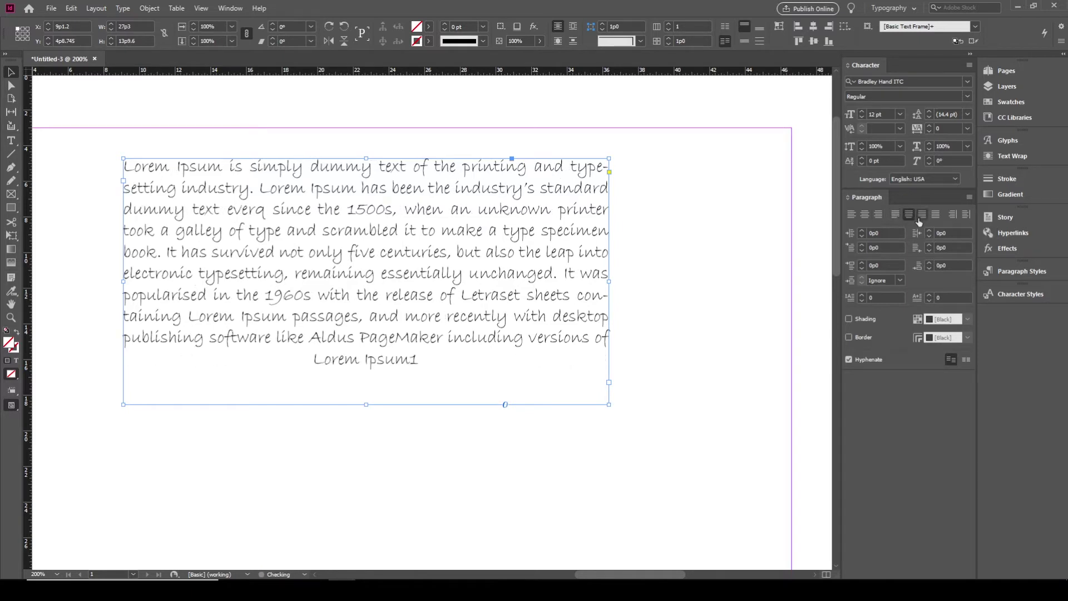
click(923, 215)
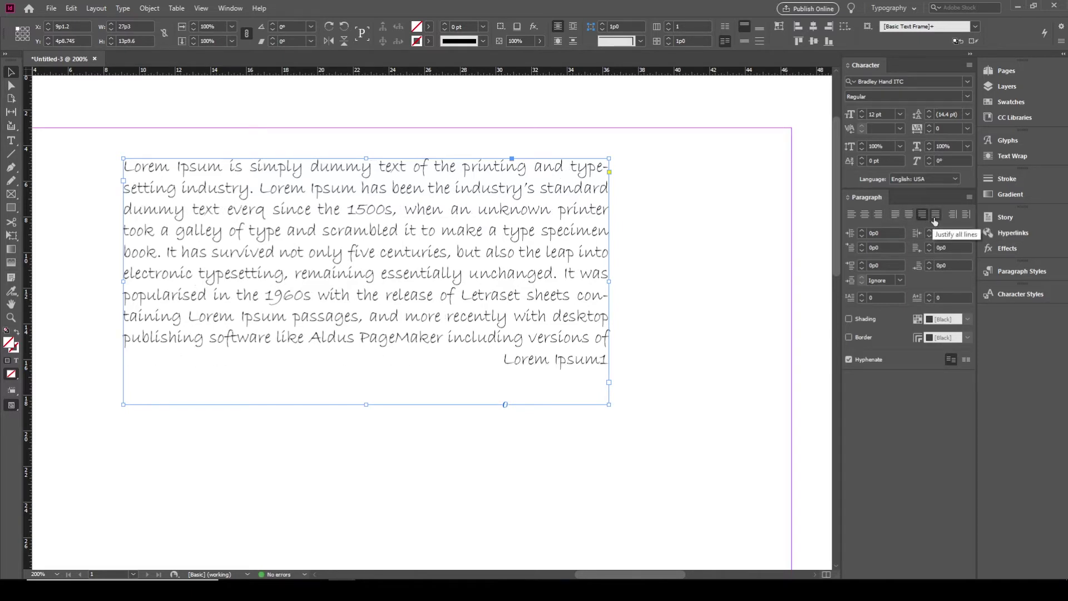
click(935, 216)
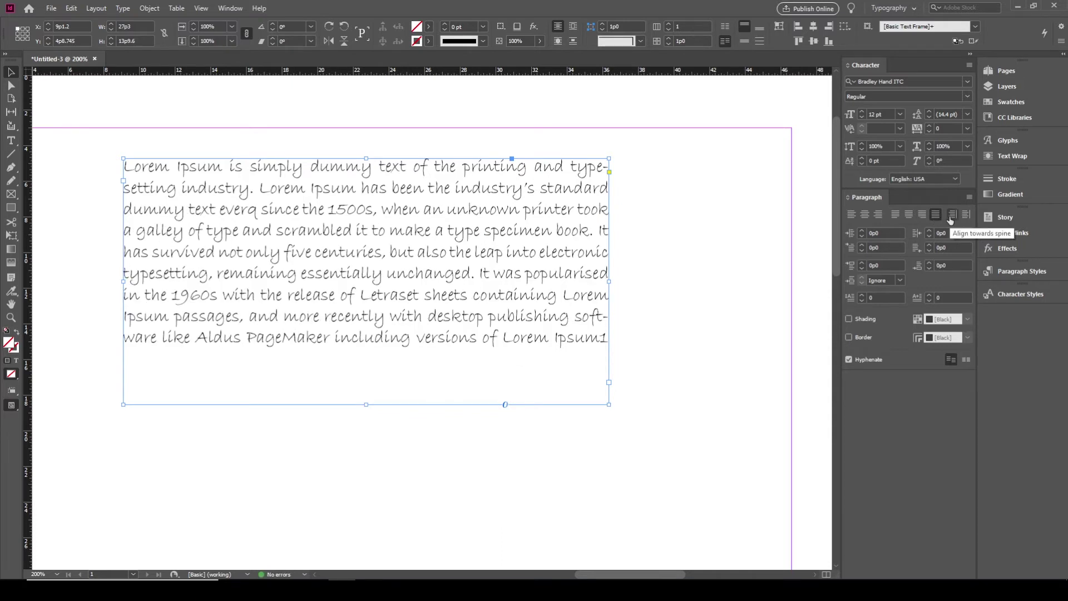
click(950, 216)
click(966, 214)
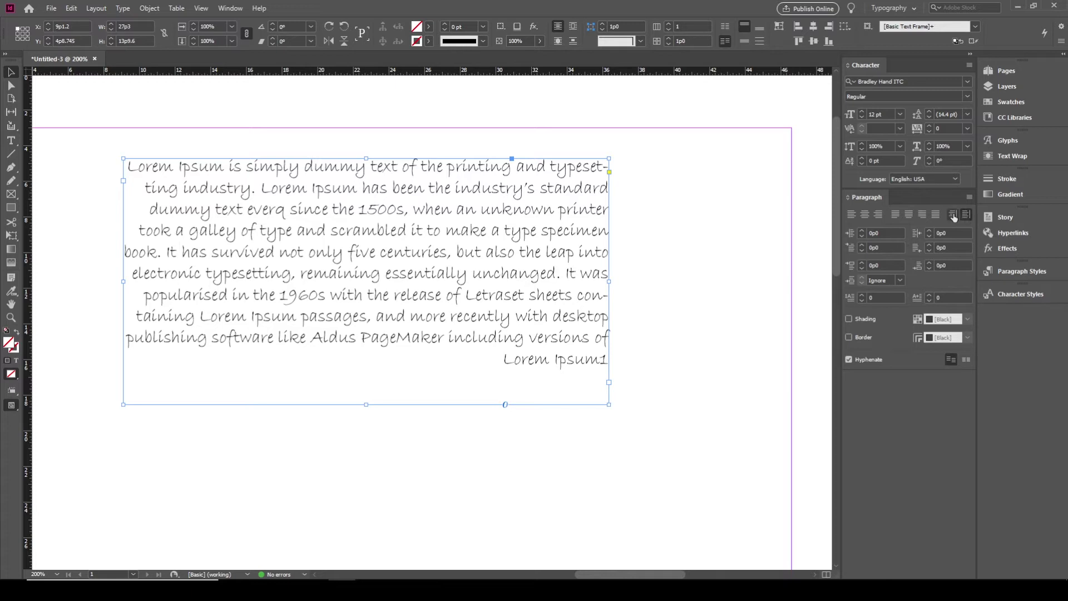
click(952, 216)
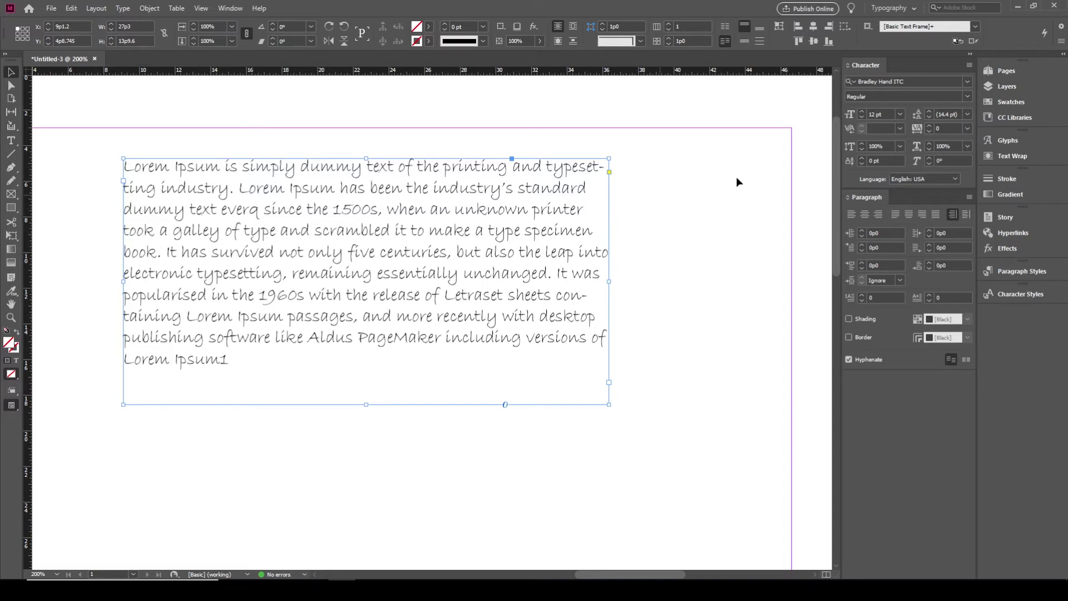
Step: Left-align the paragraph and try a 0p7 left indent and 1p0 right indent
click(853, 216)
click(863, 231)
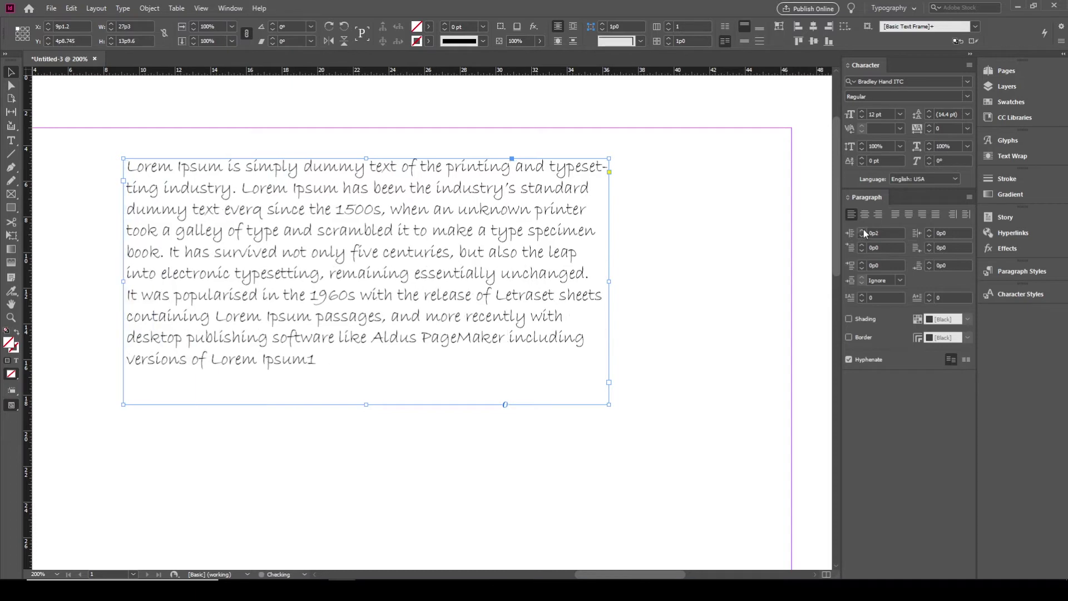
click(862, 230)
click(863, 230)
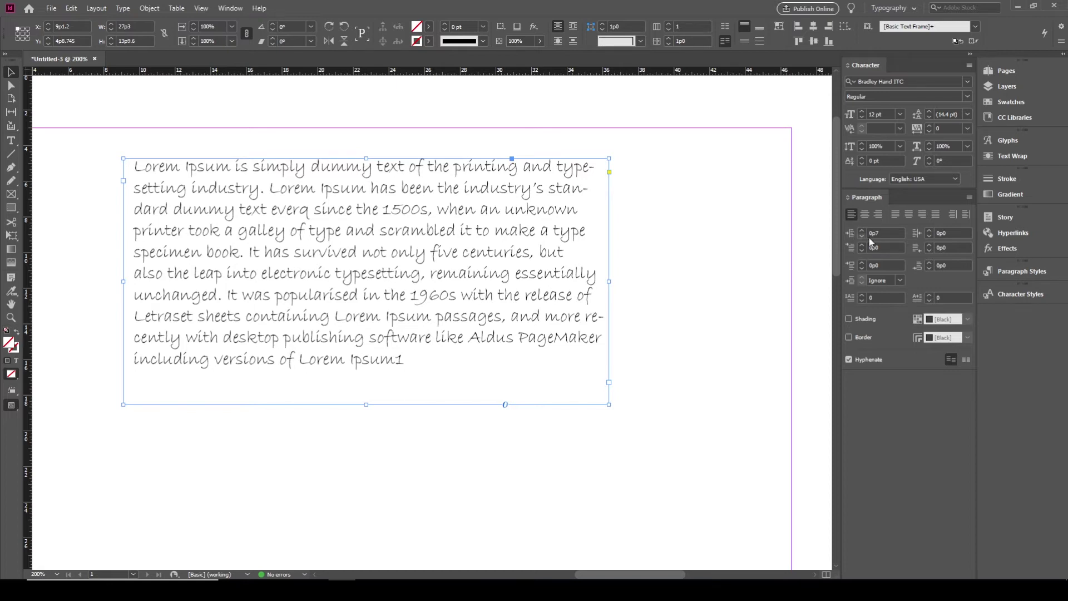
click(929, 232)
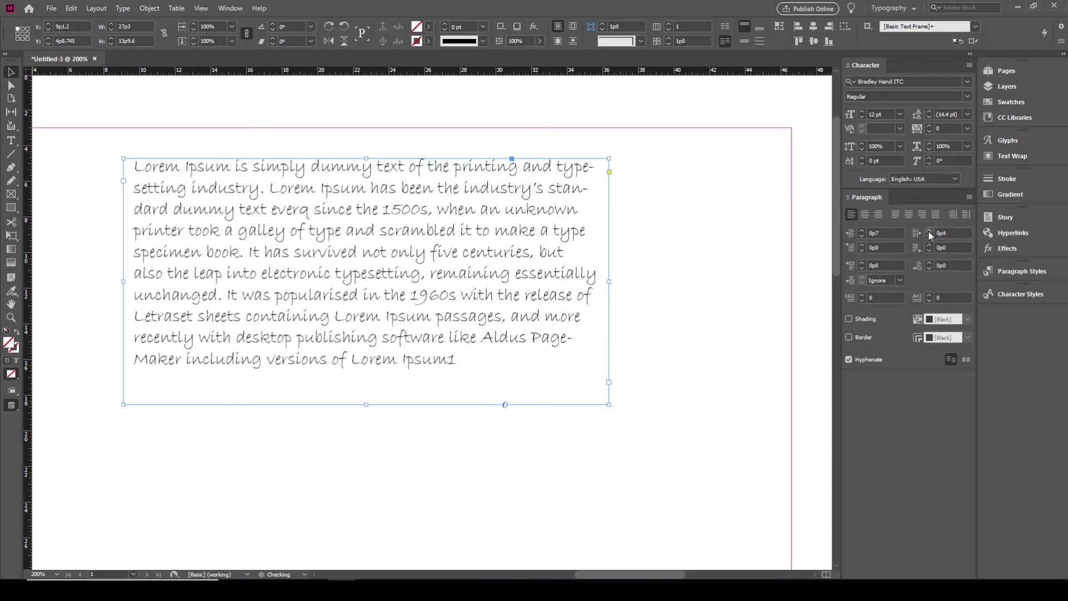
click(929, 232)
click(930, 232)
click(929, 232)
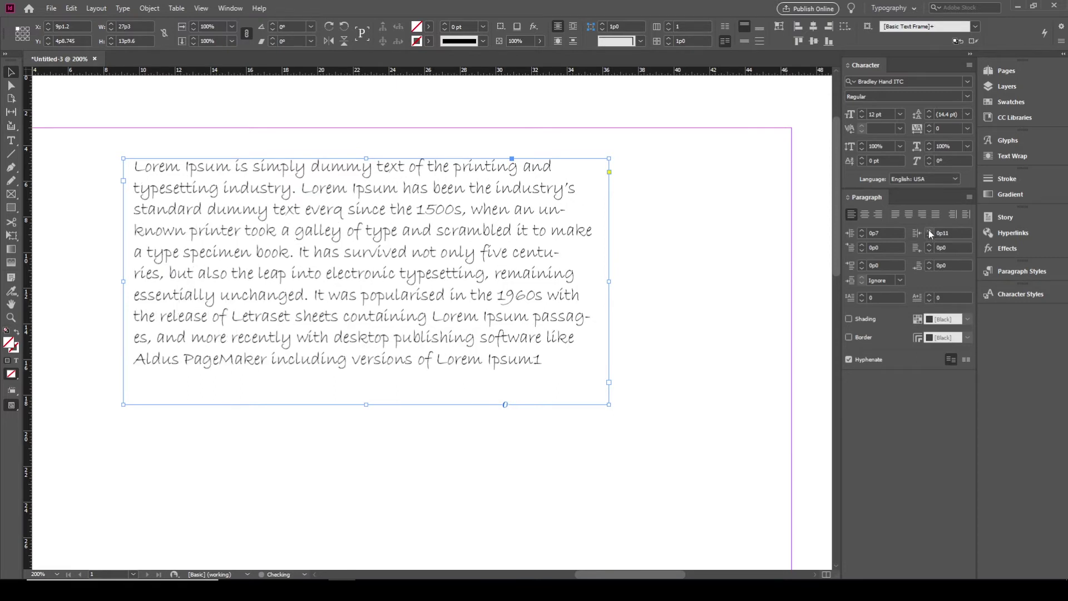
click(929, 230)
Step: Reset the right and left indents to 0 and set a 1p0 first-line indent
double_click(949, 229)
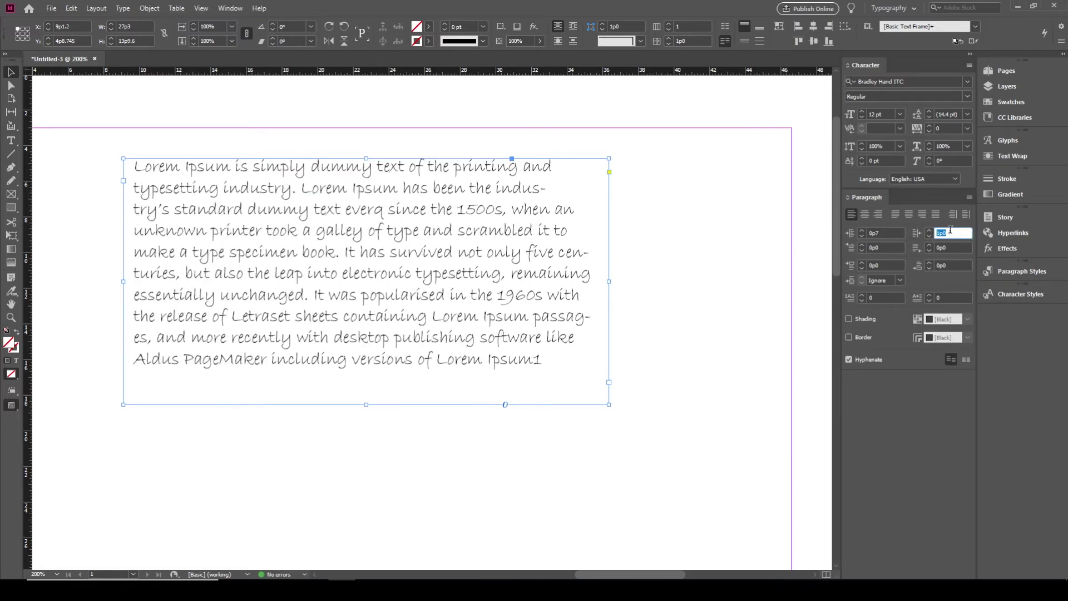
text(0)
double_click(887, 233)
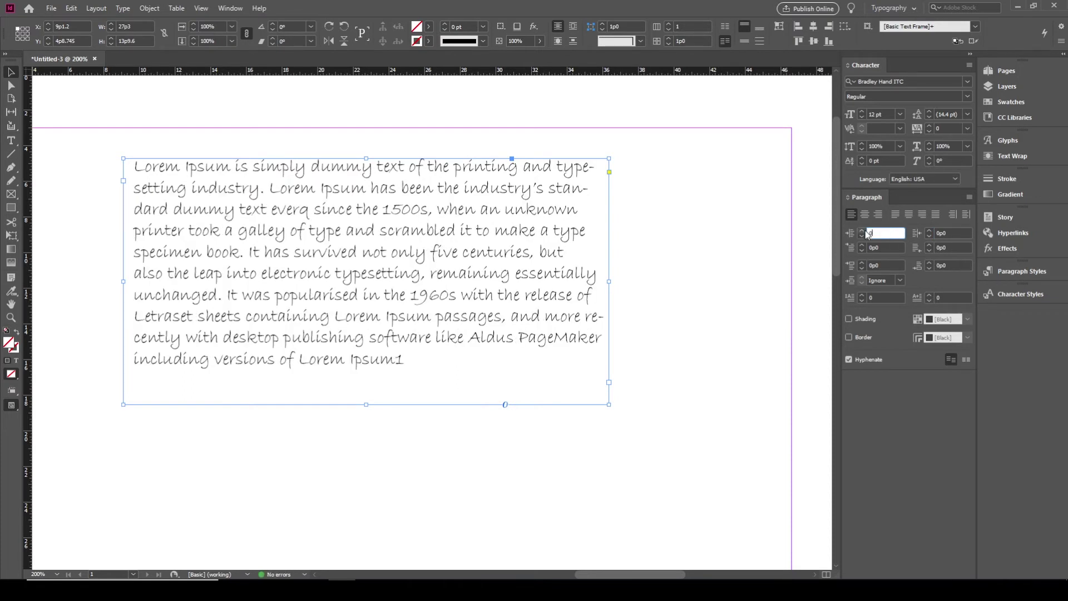
key(Return)
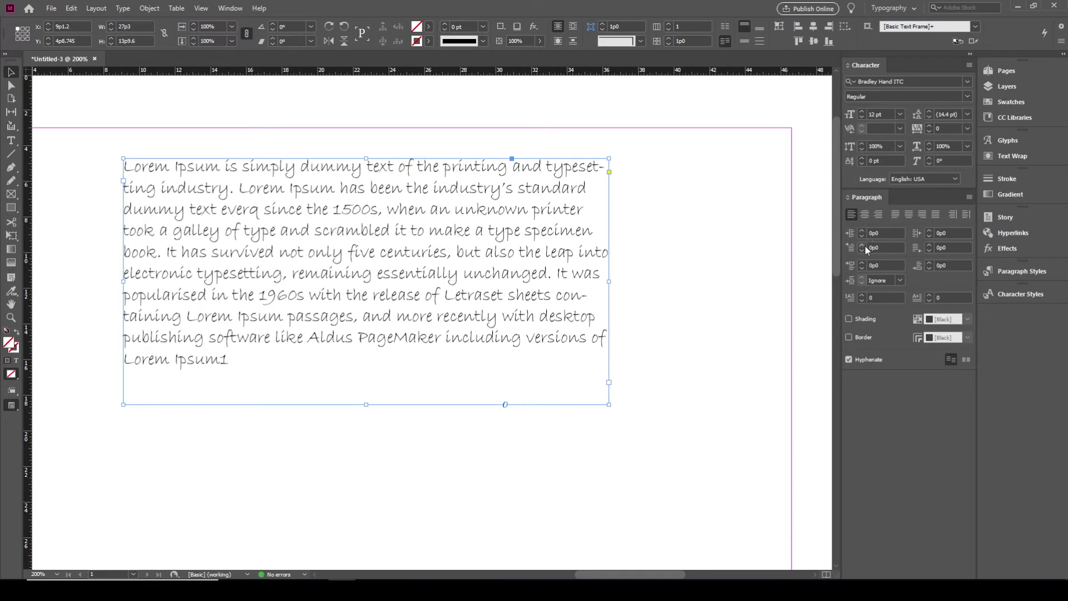
click(863, 245)
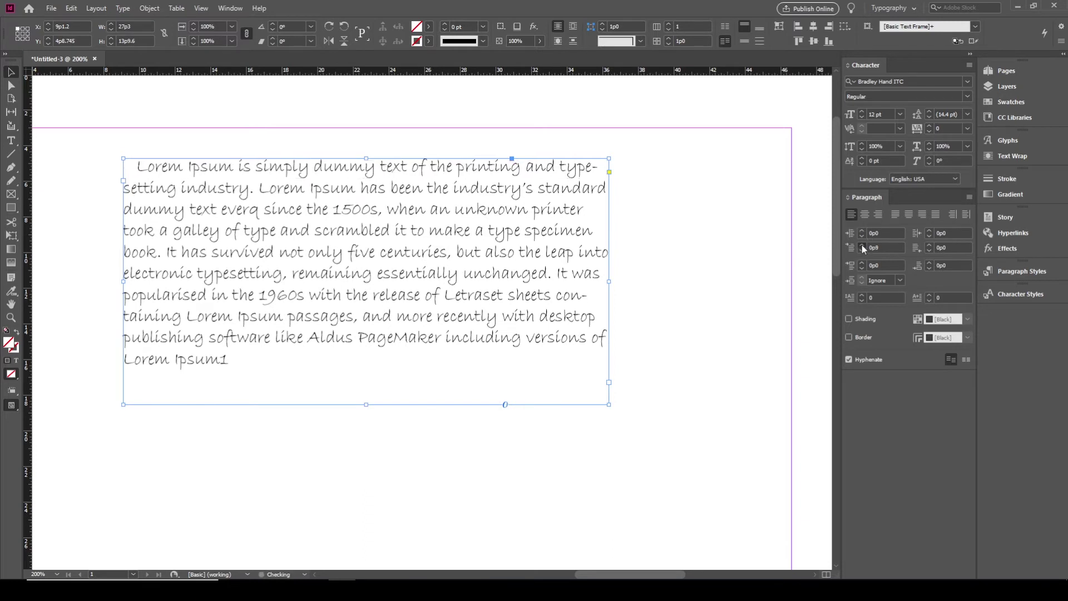
Step: Try a 1p4 first-line indent, then set the first-line indent back to 0
click(862, 245)
click(862, 245)
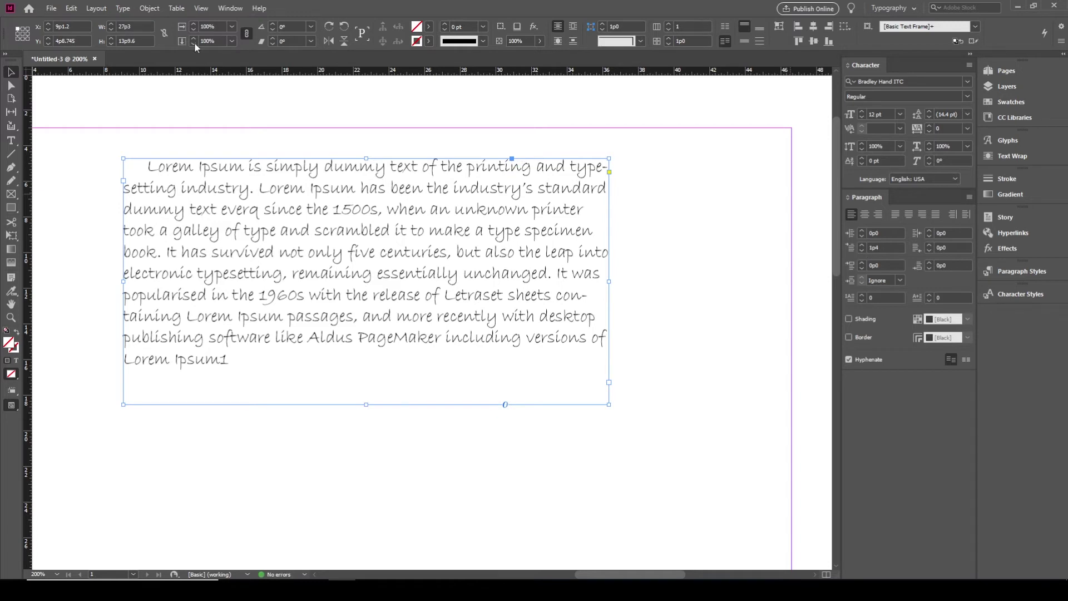
triple_click(147, 166)
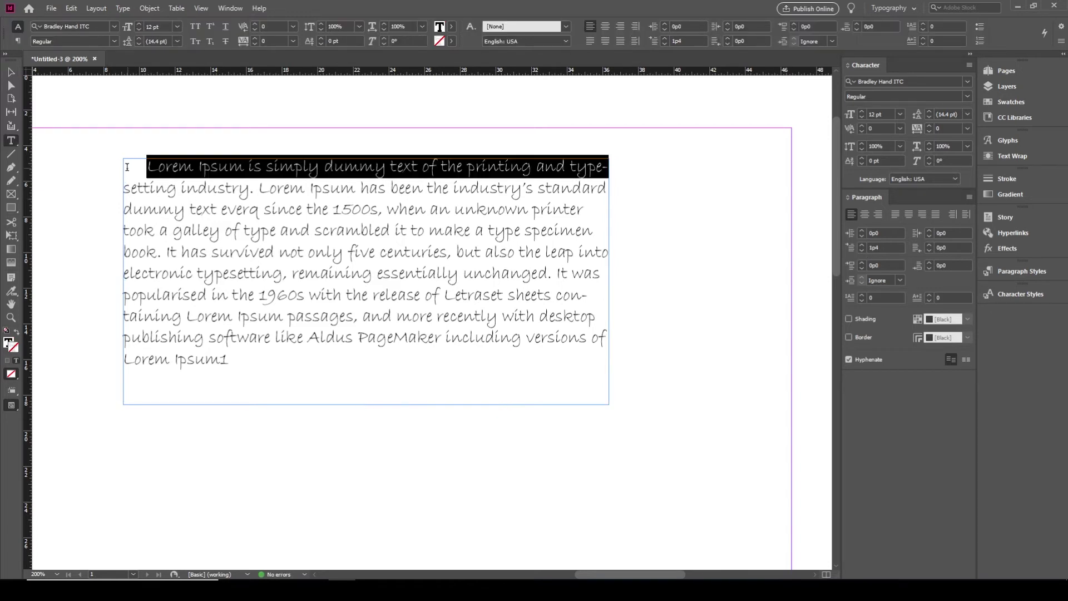
click(869, 249)
double_click(870, 249)
text(0)
key(Return)
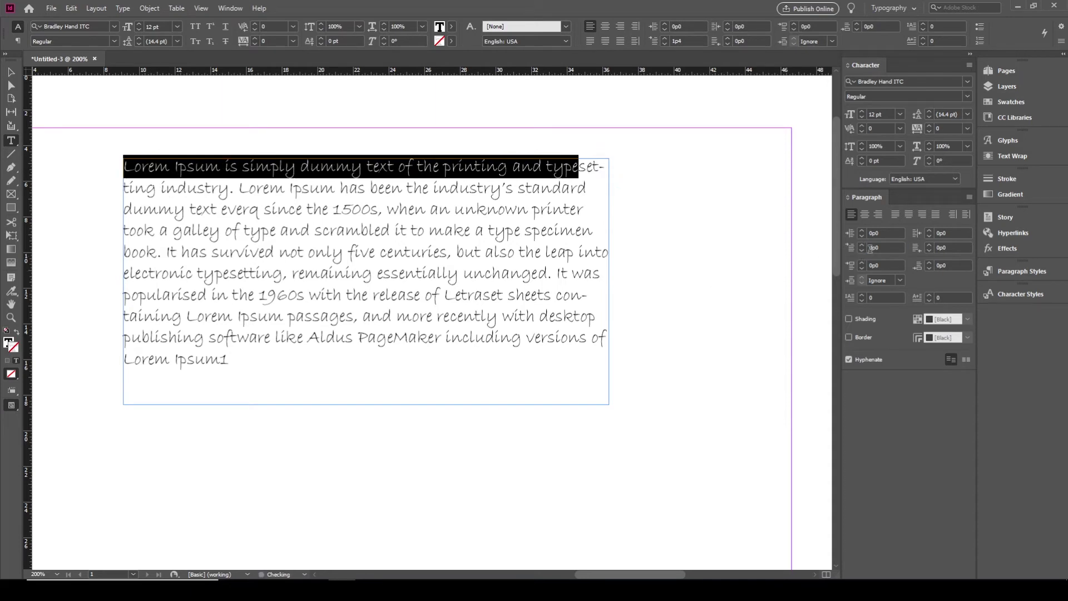
Step: Test a tab before Lorem and stray typed text after Ipsum1, then delete them
click(127, 167)
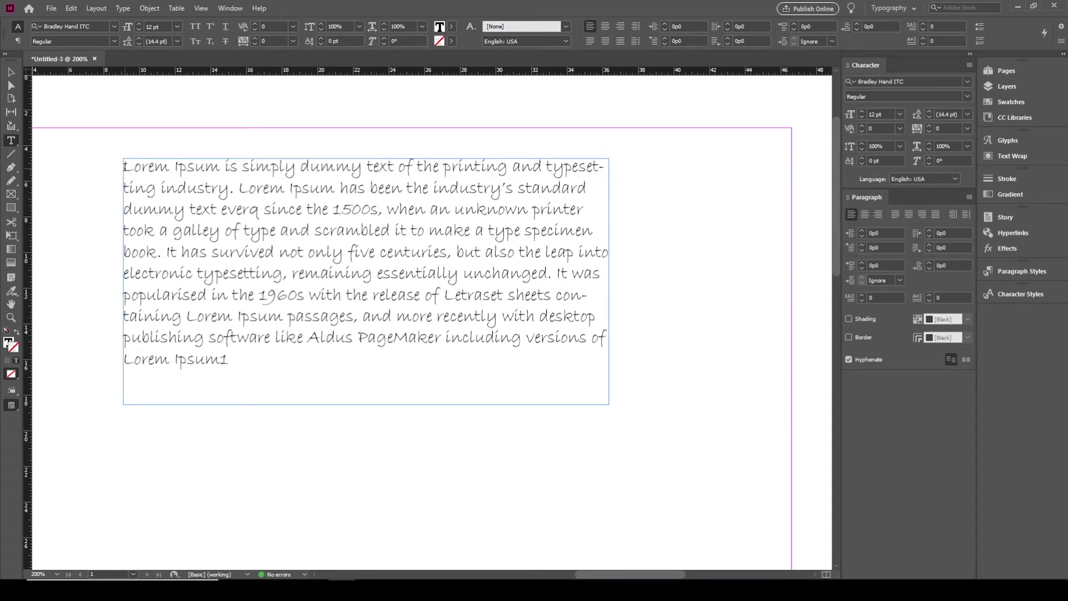
key(Tab)
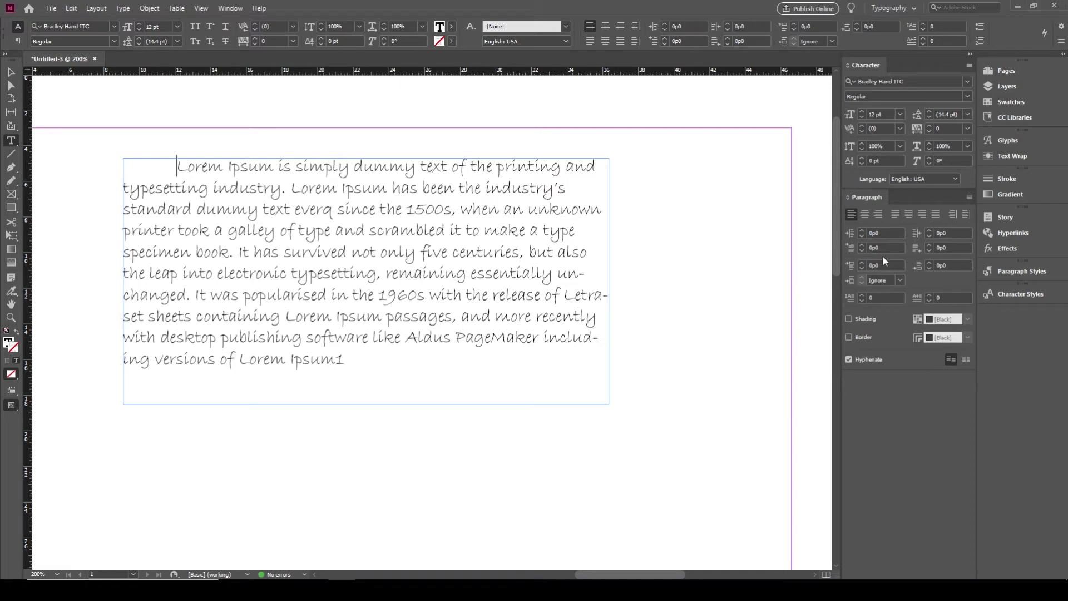
click(379, 359)
key(Return)
text(ghg;fhlfg;ljlgjl;fgjl)
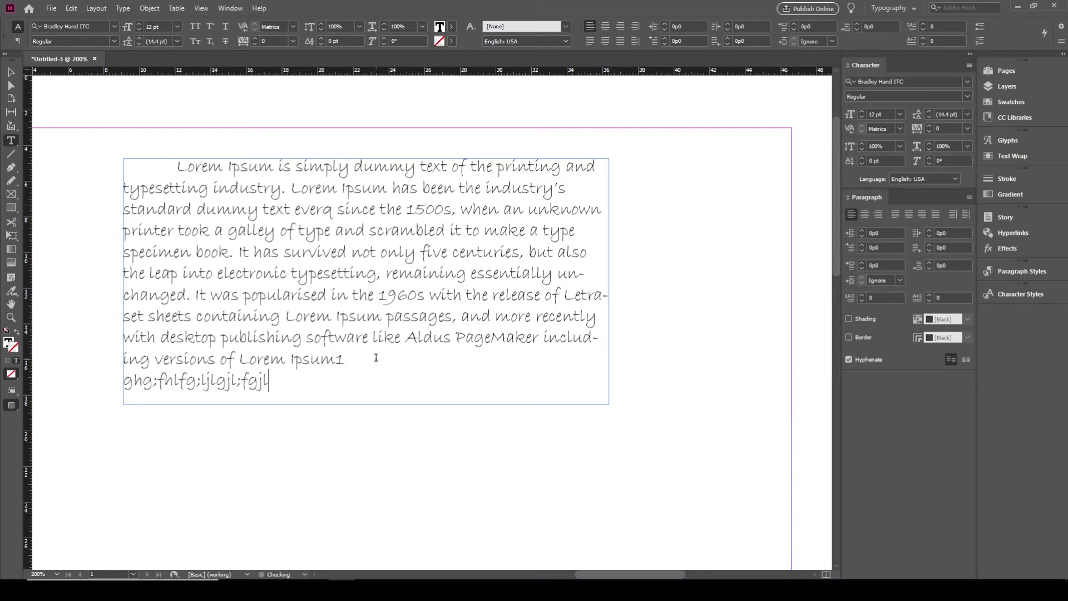
key(BackSpace)
key(BackSpace)
key(BackSpace)
key(BackSpace)
key(BackSpace)
key(BackSpace)
key(BackSpace)
key(BackSpace)
key(BackSpace)
key(BackSpace)
key(BackSpace)
key(BackSpace)
key(BackSpace)
key(BackSpace)
key(BackSpace)
key(BackSpace)
key(BackSpace)
key(BackSpace)
key(BackSpace)
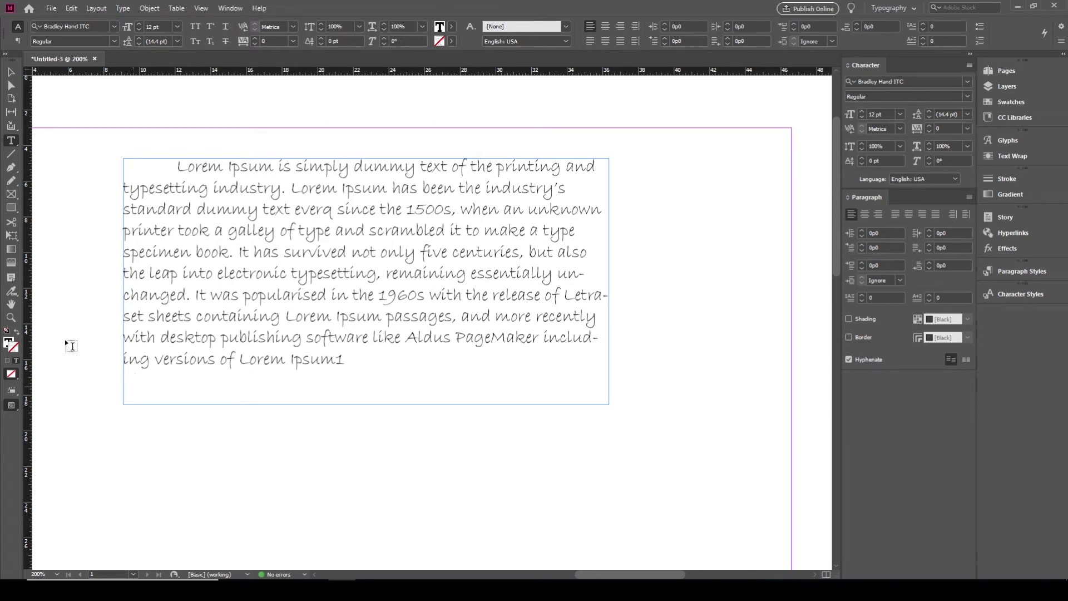
click(178, 167)
Step: Delete the tab before Lorem and give the paragraph a 2p0 first-line indent
key(BackSpace)
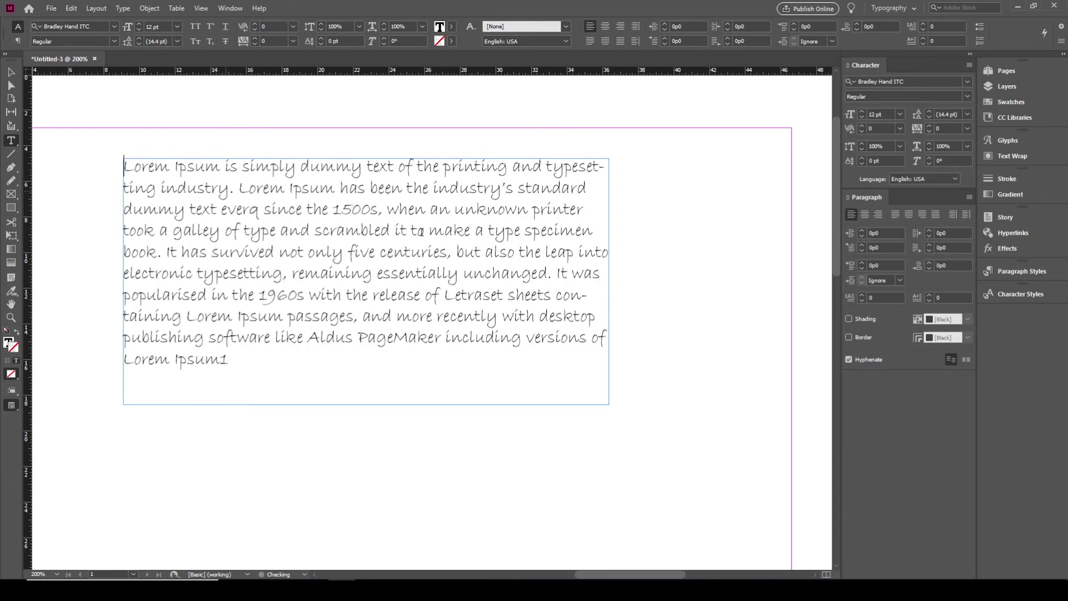
click(842, 245)
text(2)
key(Return)
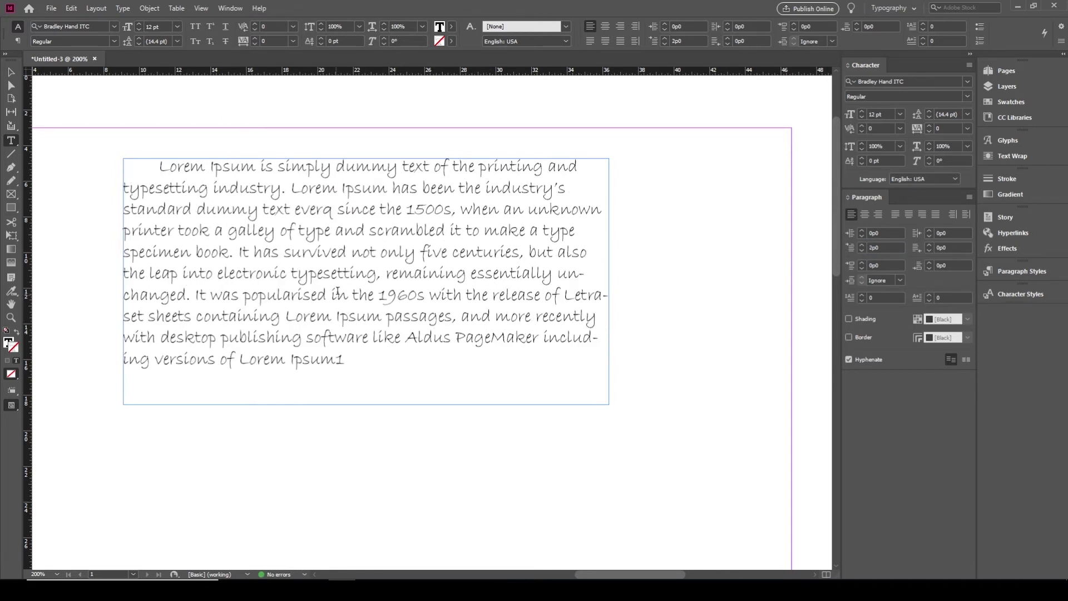
Step: Split the text into a new paragraph at 'It was popularised' and add space after
click(196, 295)
key(Return)
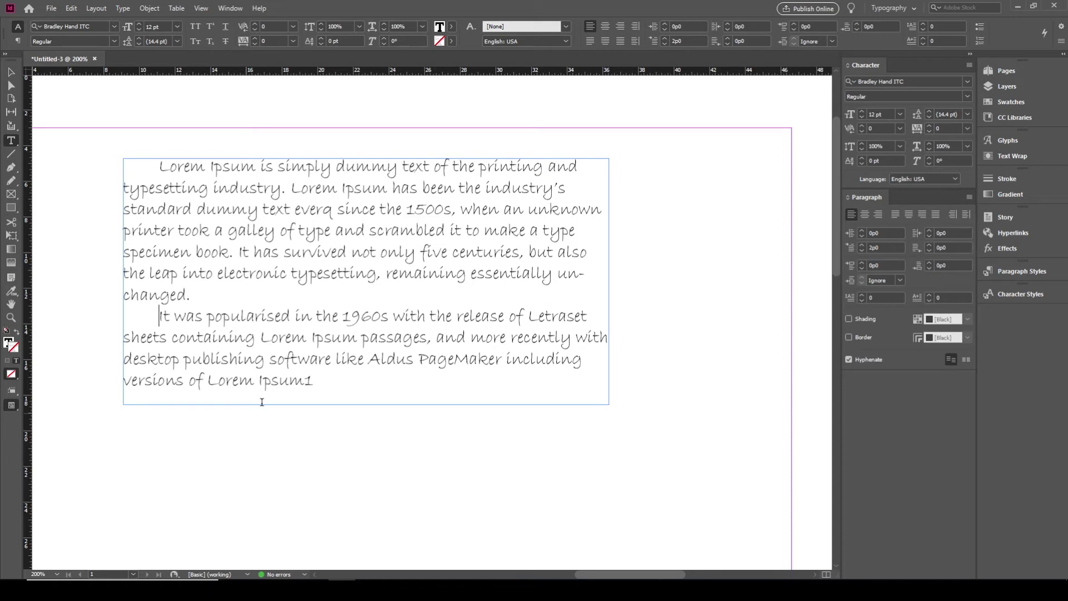
click(320, 379)
click(931, 242)
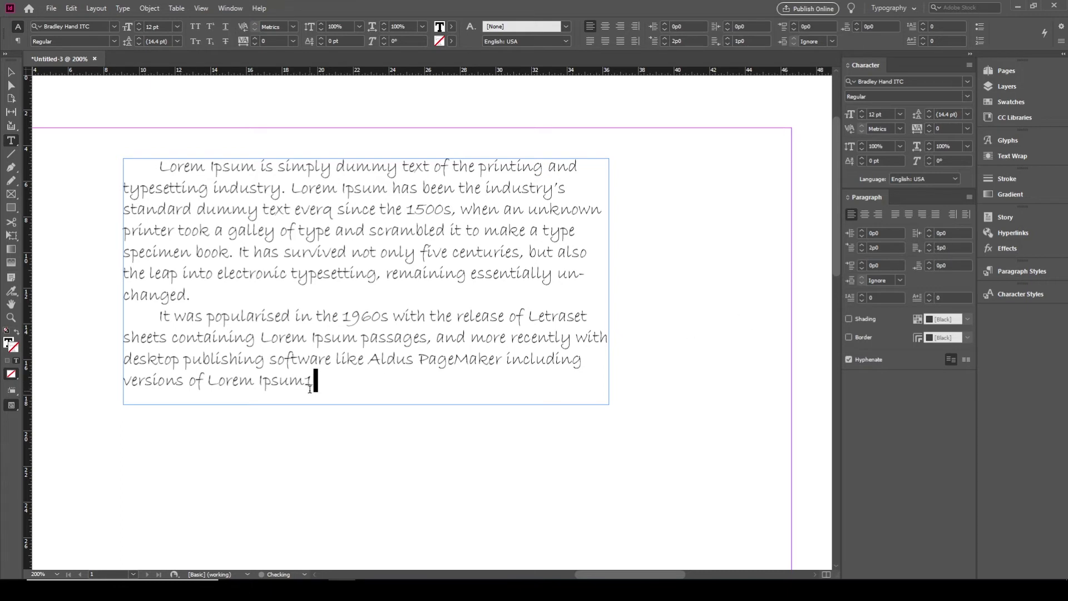
Step: Rejoin the two paragraphs, remove the empty one after Ipsum1, and type 'egsjkdgjsdklgsdgsdkgjklgj'
click(198, 293)
key(Delete)
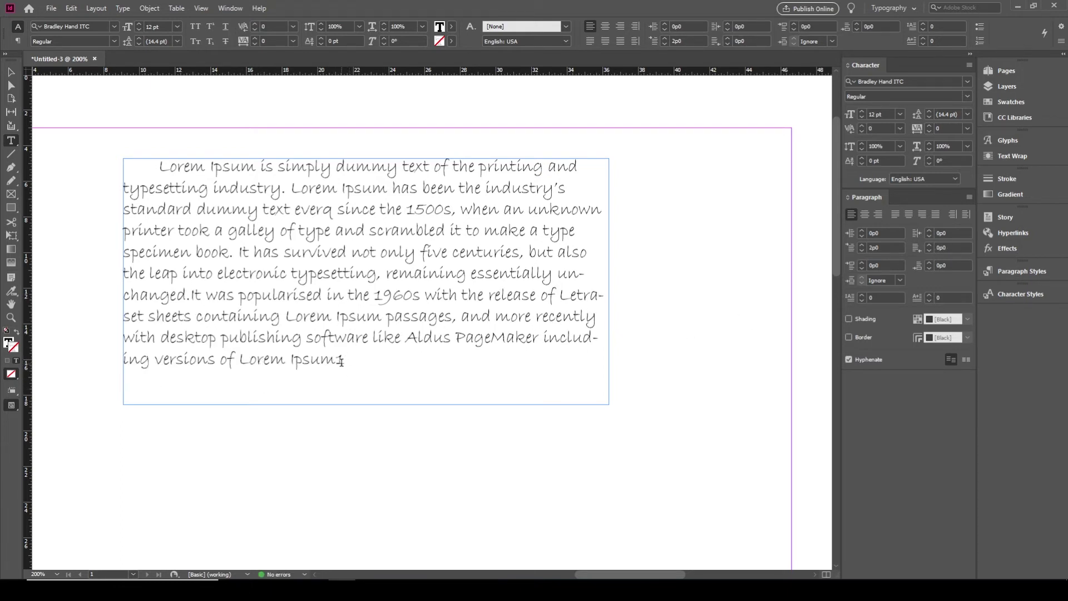
click(341, 362)
key(BackSpace)
text(` egsjkdgjsdklgsdgsdkgjklgj)
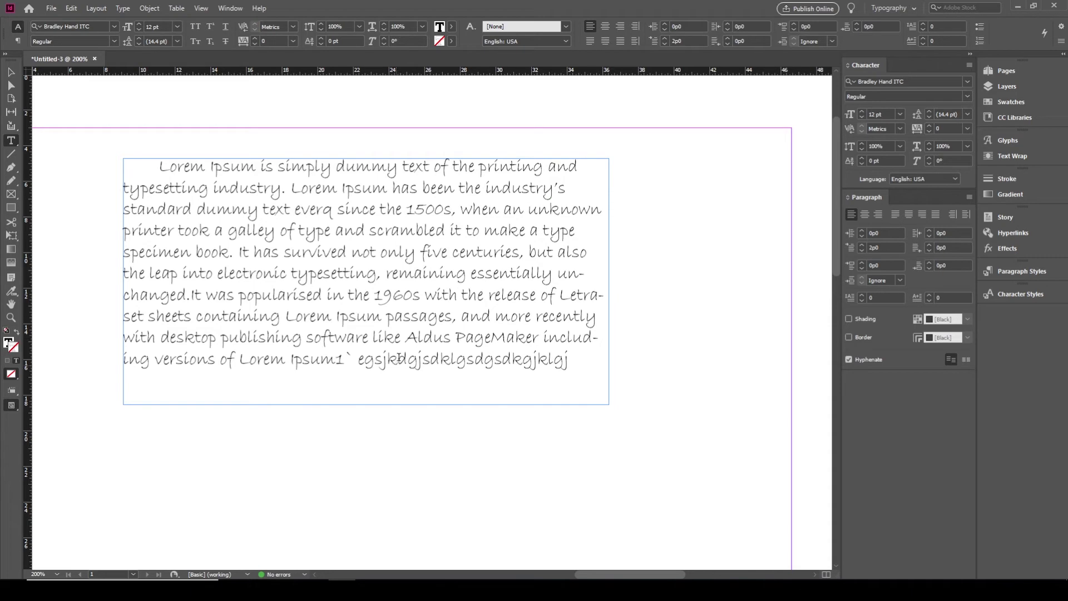
Step: Justify the paragraph and increase its last-line right indent
click(930, 246)
triple_click(551, 296)
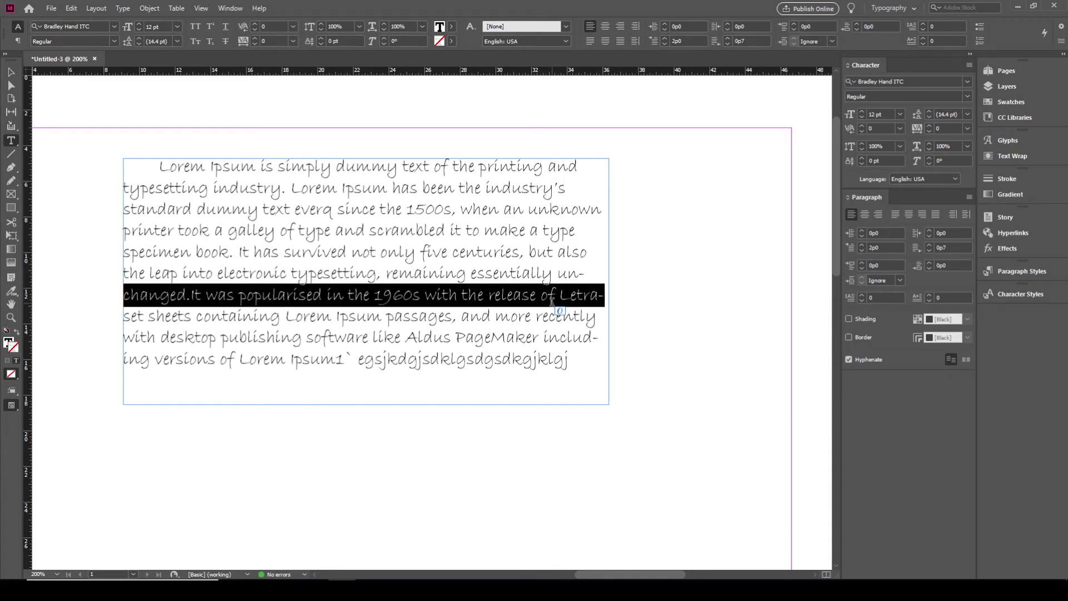
click(551, 301)
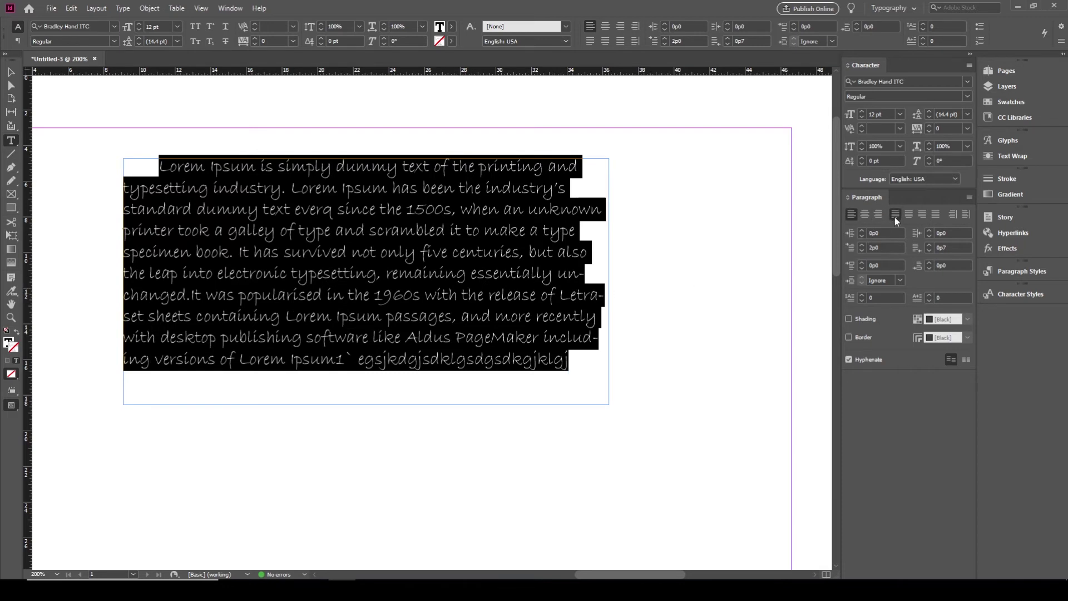
click(896, 215)
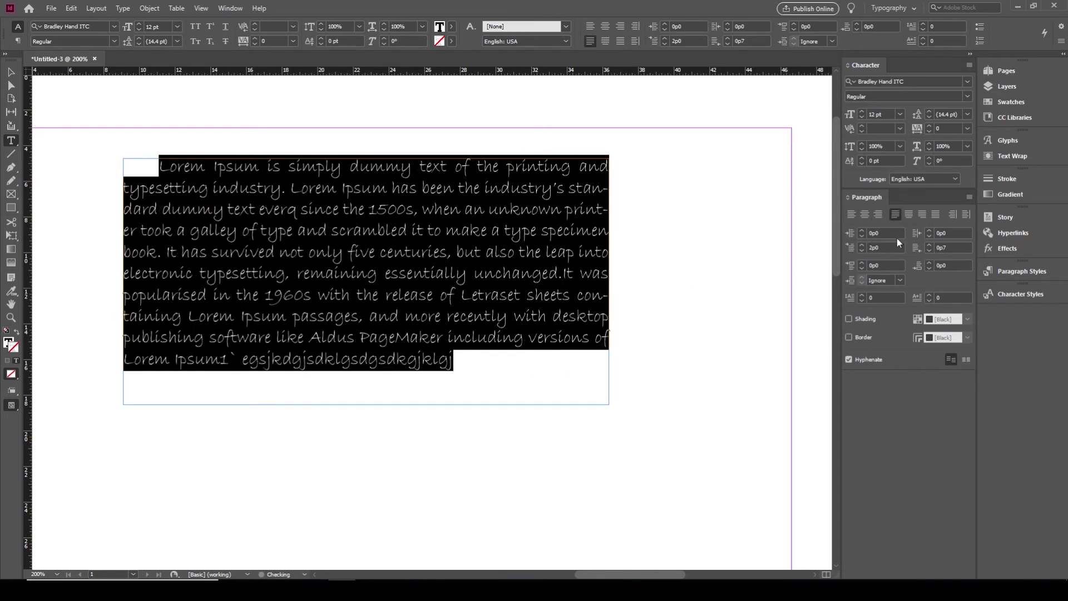
click(930, 245)
click(930, 245)
Step: Rework the trailing test letters and return the paragraph to Align Left
click(387, 359)
text(ddgdgsdgdgsdgdd)
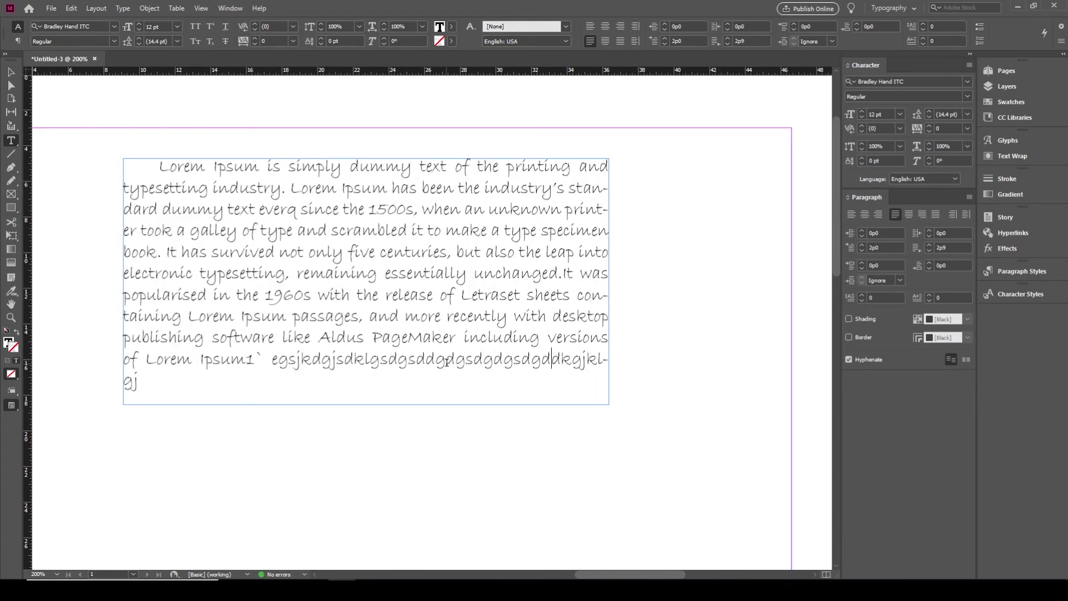
key(BackSpace)
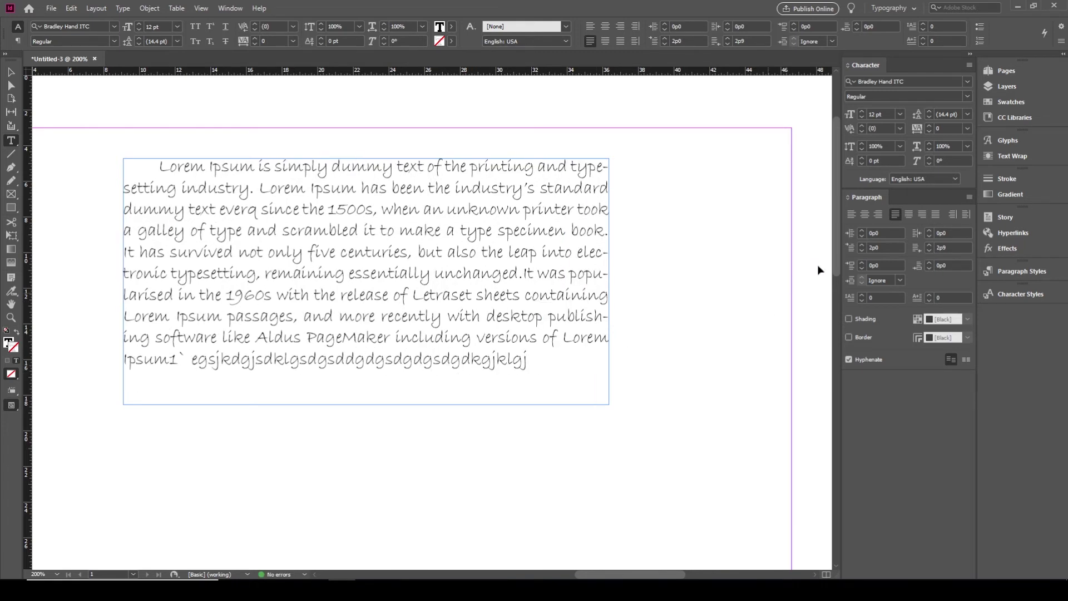
key(ctrl+shift+l)
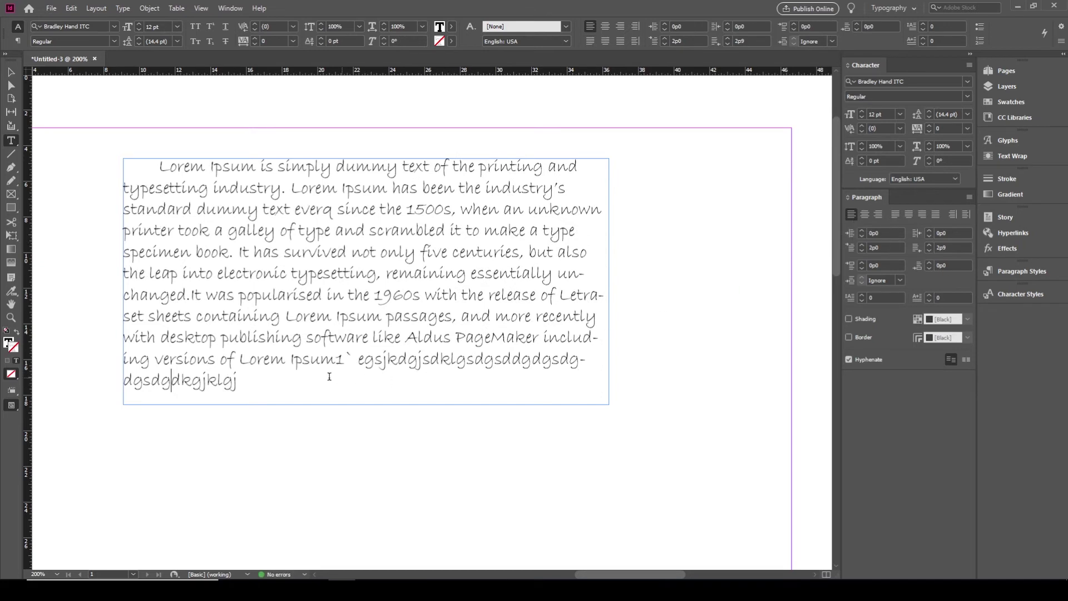
drag(328, 378, 122, 382)
key(BackSpace)
key(BackSpace)
key(BackSpace)
key(BackSpace)
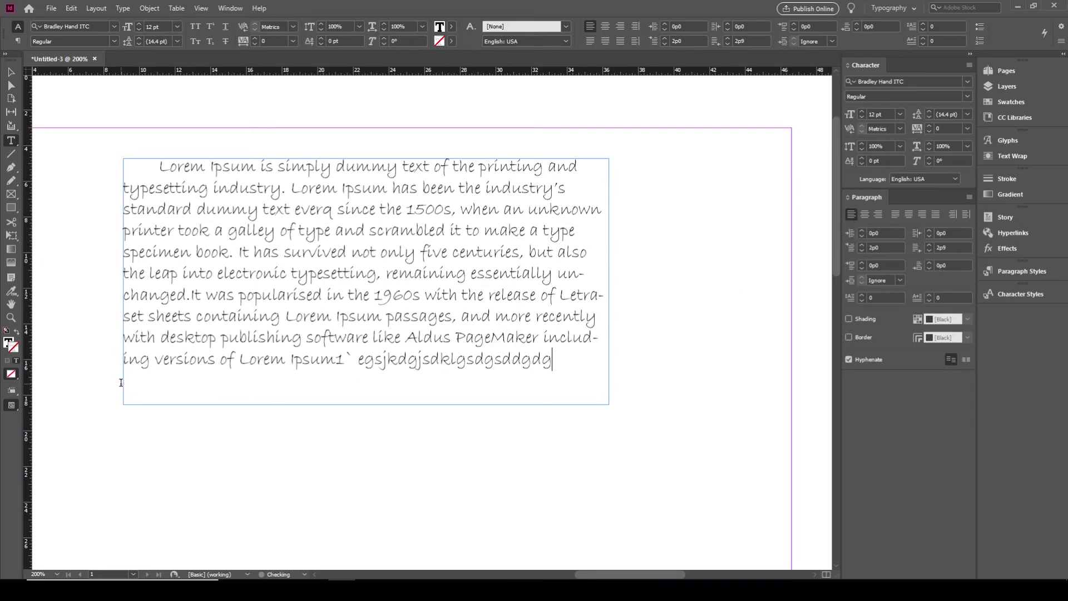
Step: Reset the last-line right indent to 0p0
click(926, 246)
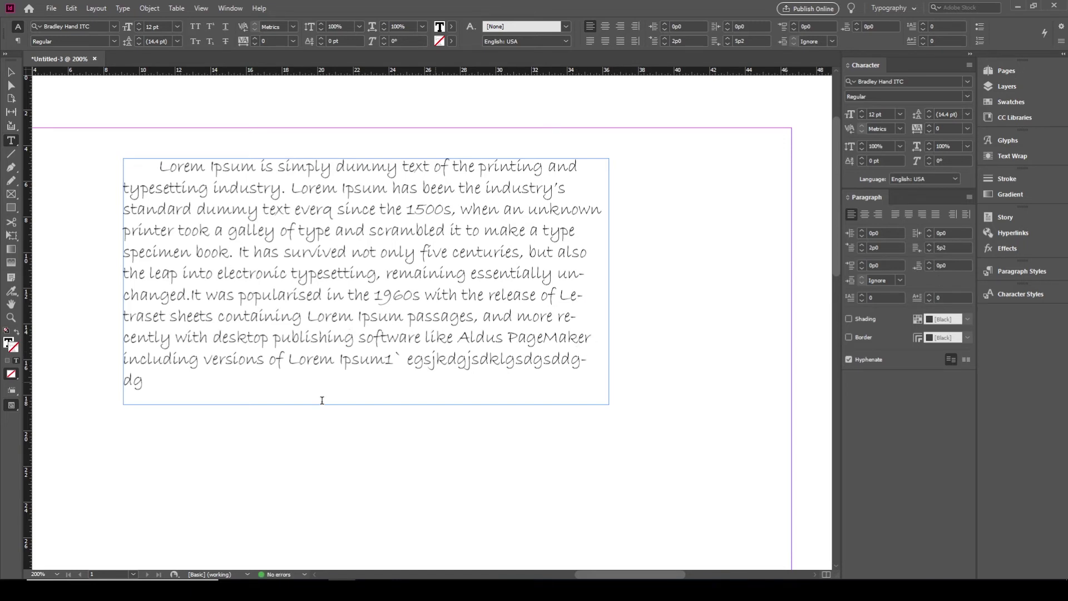
click(947, 248)
text(0)
key(Return)
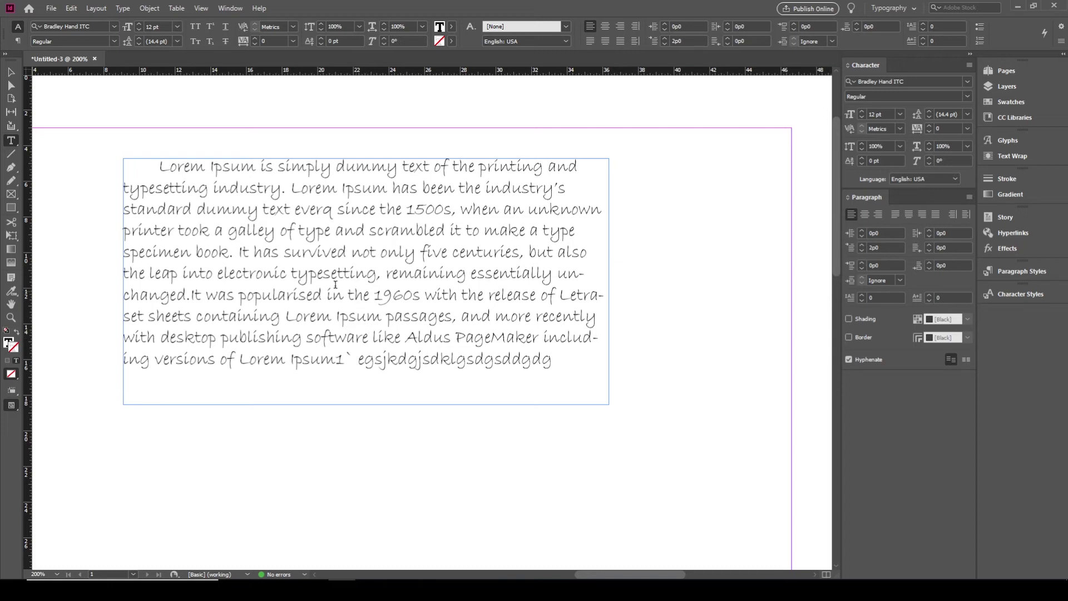
Step: Start a new paragraph at 'It has survived' and add an empty paragraph before it
click(240, 256)
key(Return)
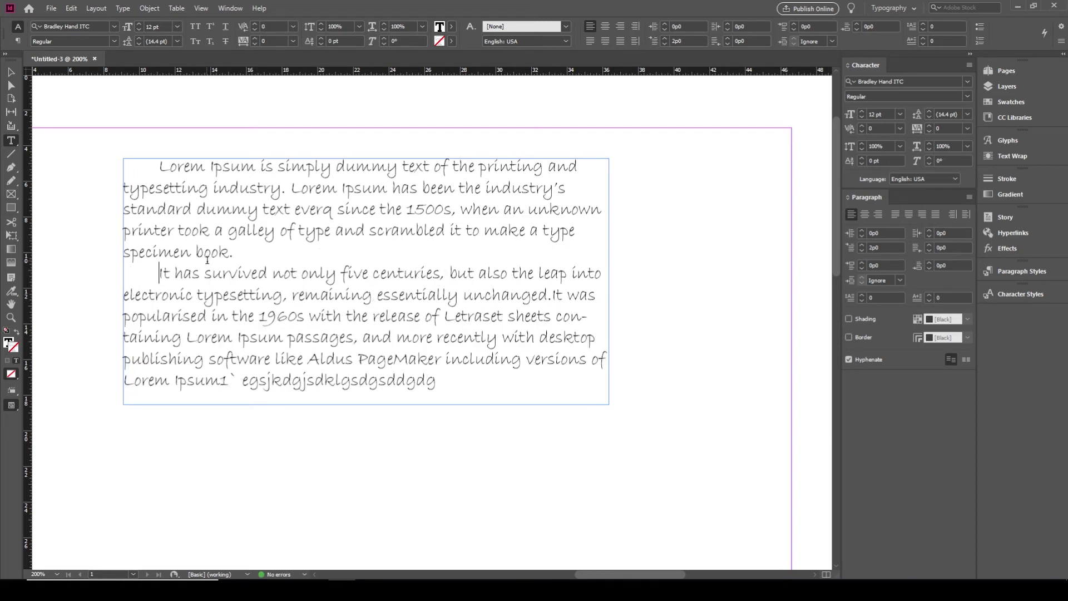
key(Return)
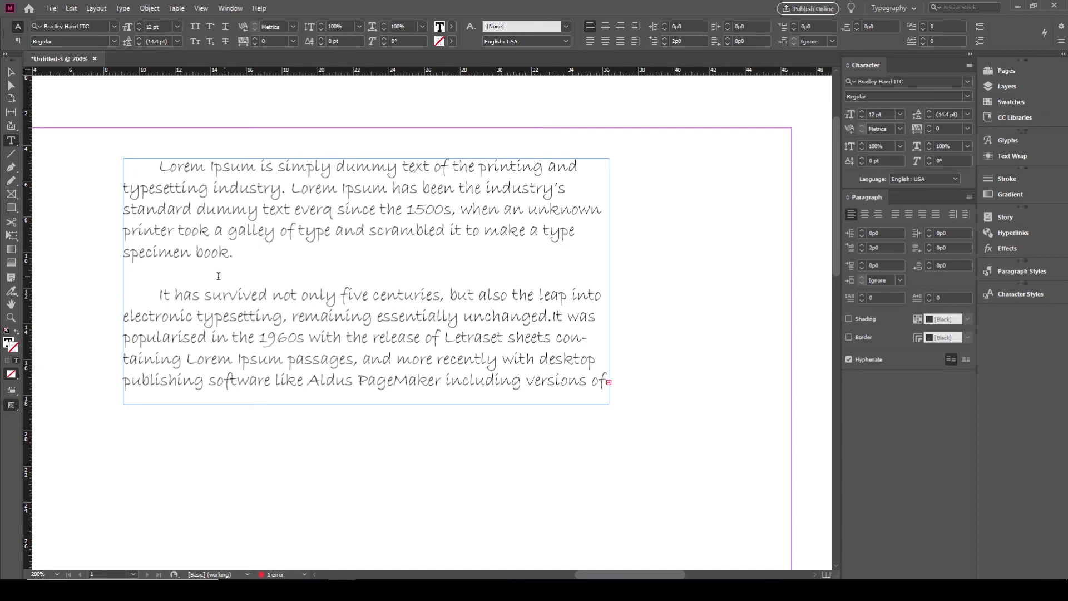
Step: Shrink the empty paragraph's font to 8 pt, then delete it
drag(126, 268, 177, 275)
click(862, 118)
click(862, 118)
click(862, 118)
click(862, 118)
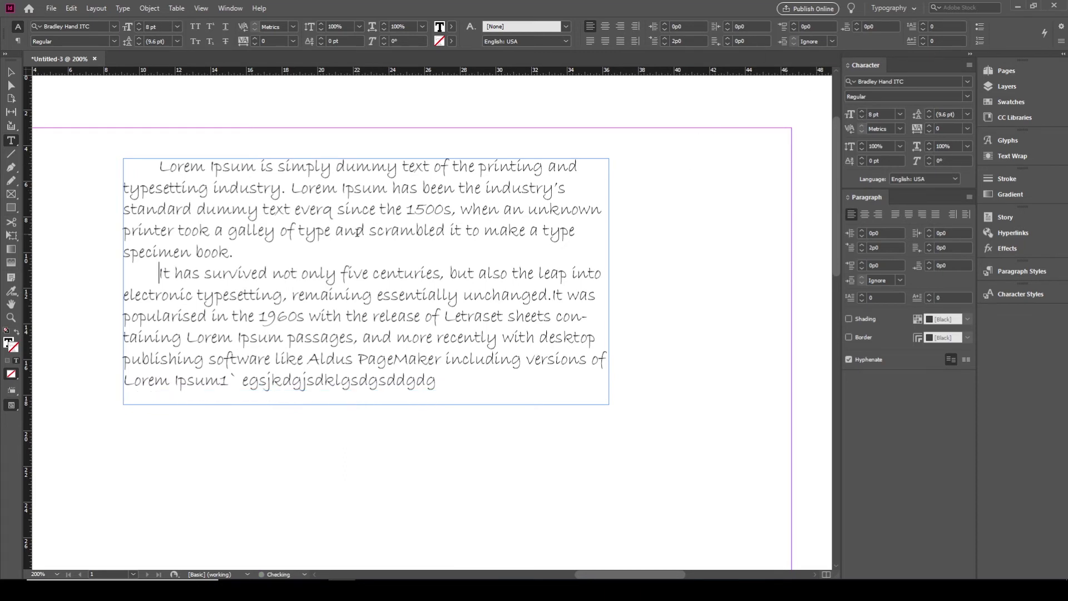
key(BackSpace)
triple_click(270, 245)
key(ctrl+a)
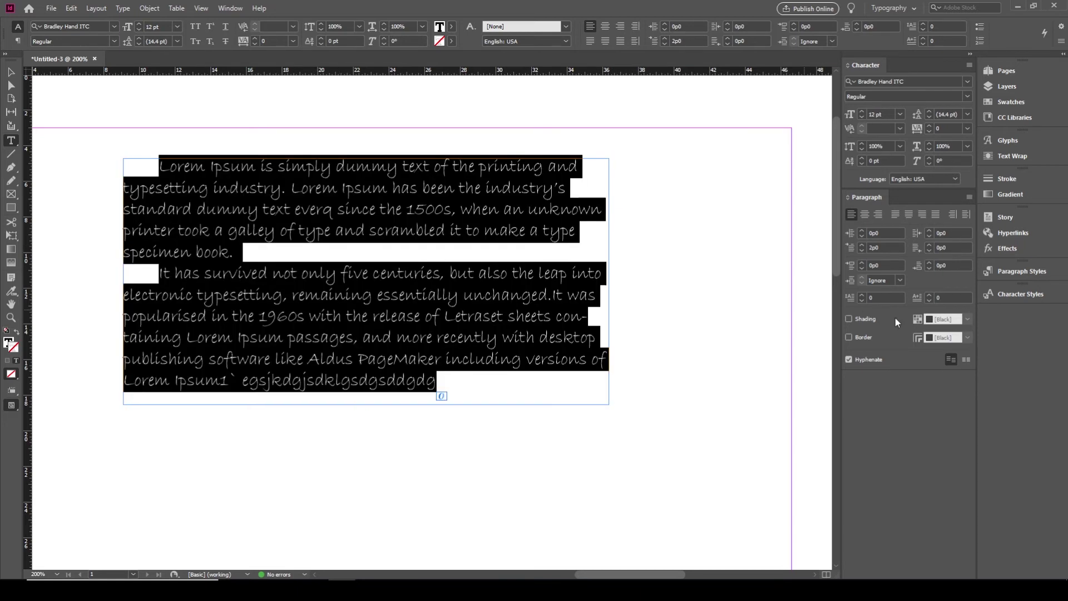
click(929, 263)
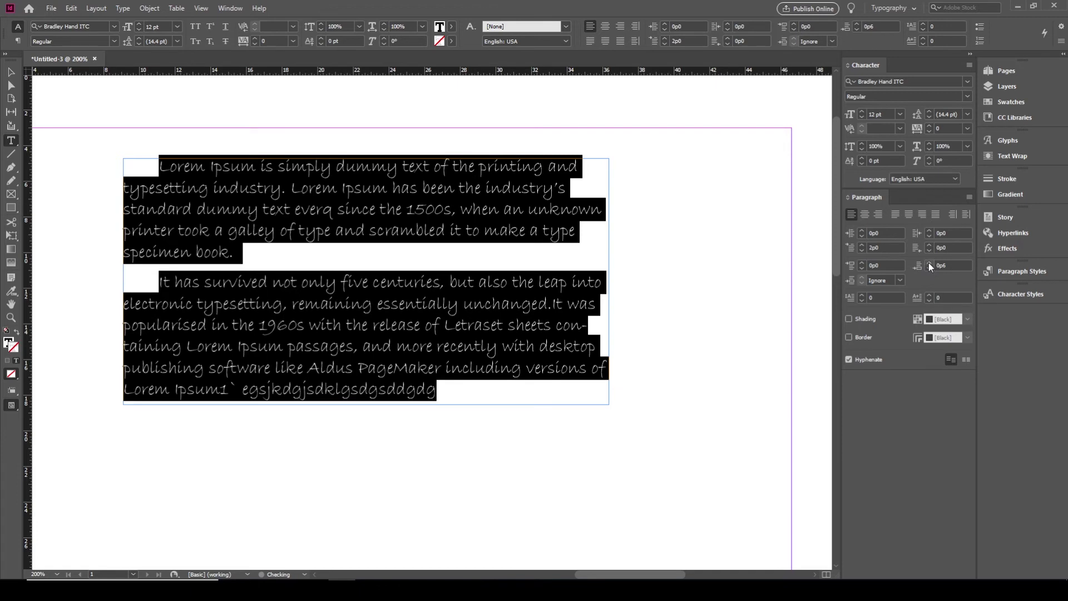
click(861, 263)
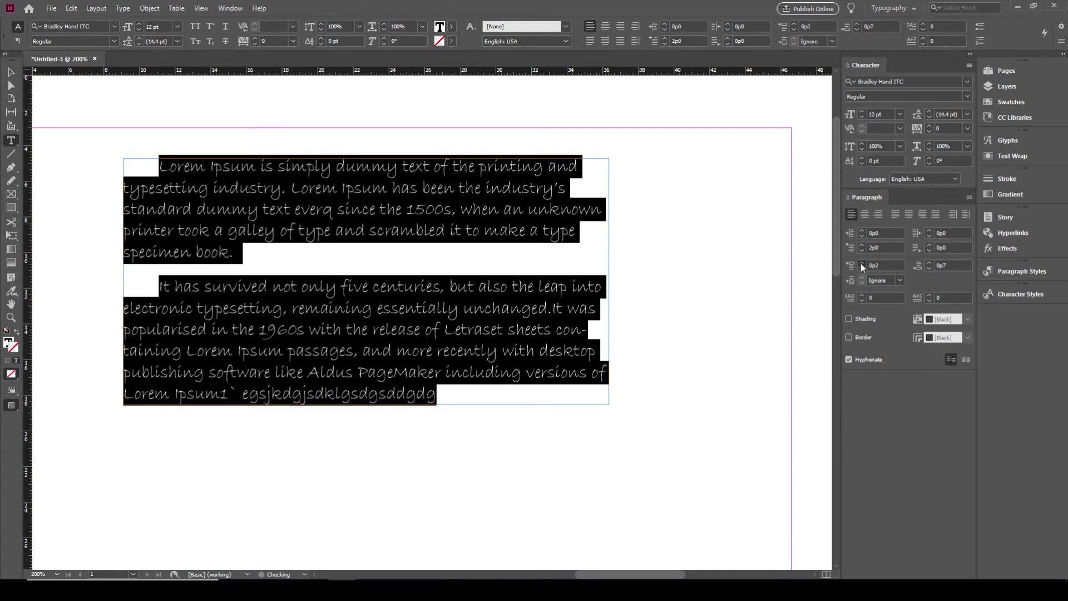
click(929, 267)
click(929, 267)
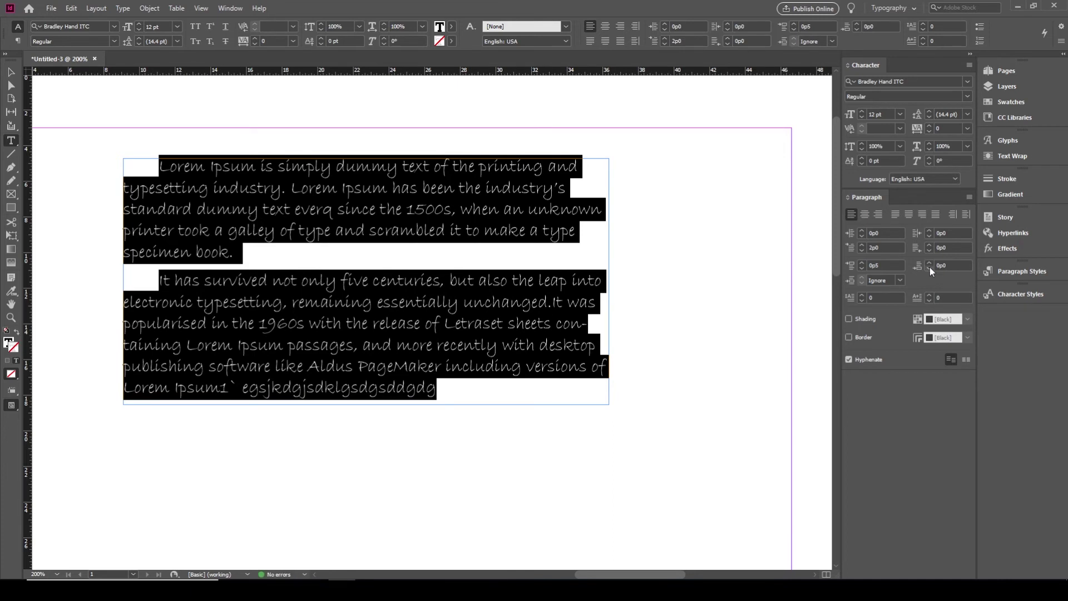
click(929, 263)
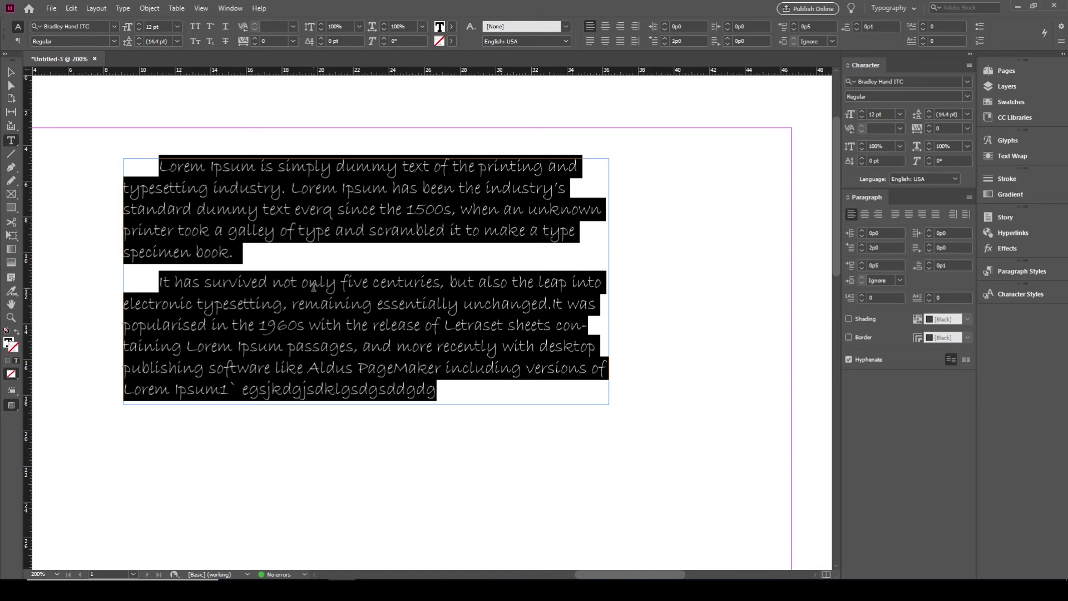
click(901, 280)
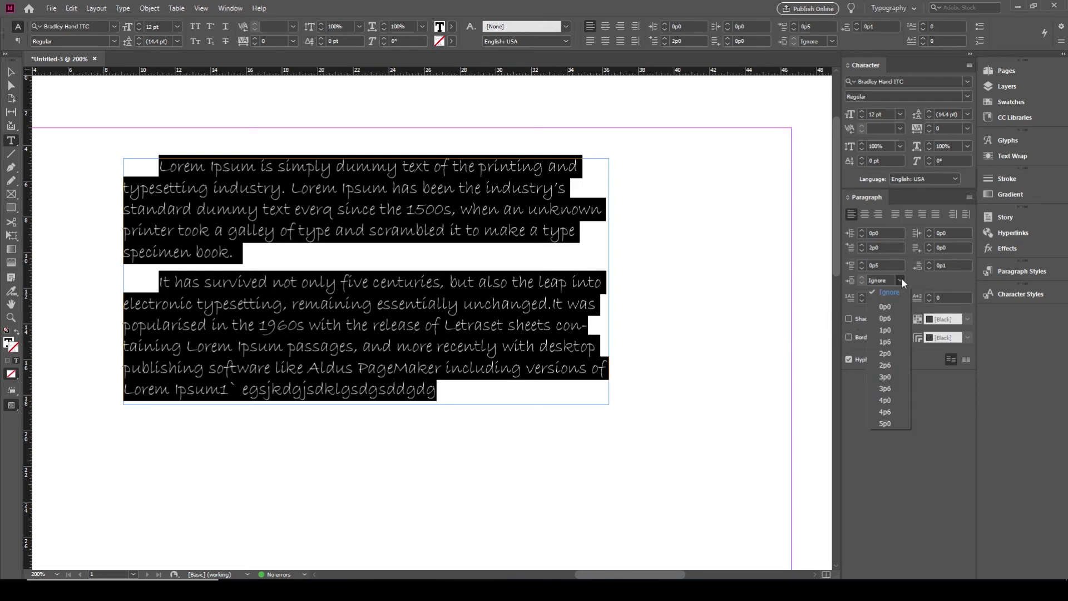
click(885, 400)
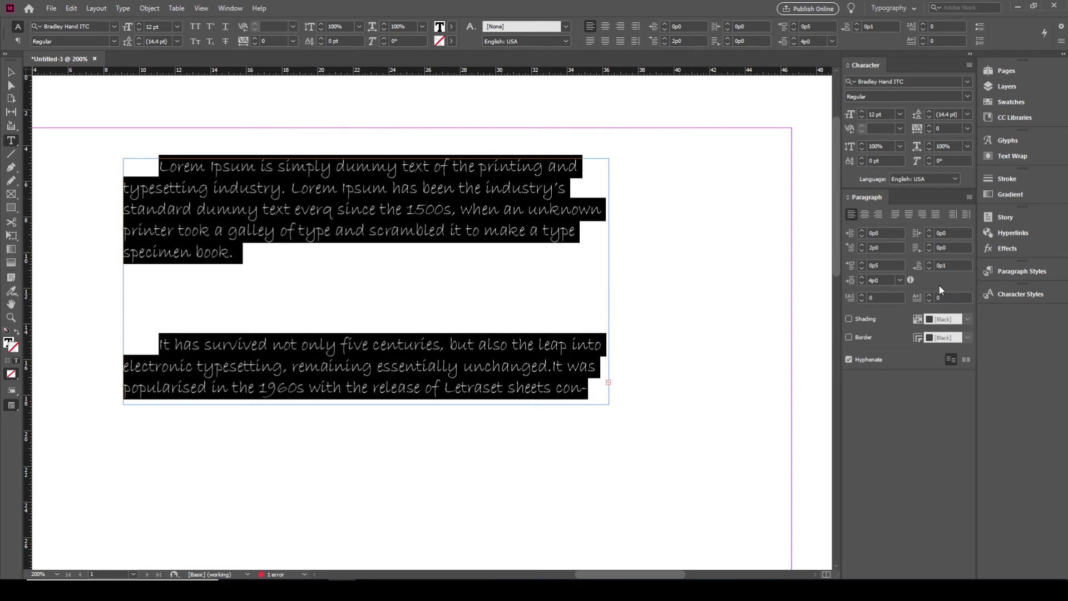
click(860, 268)
click(860, 268)
click(931, 266)
click(901, 280)
click(896, 296)
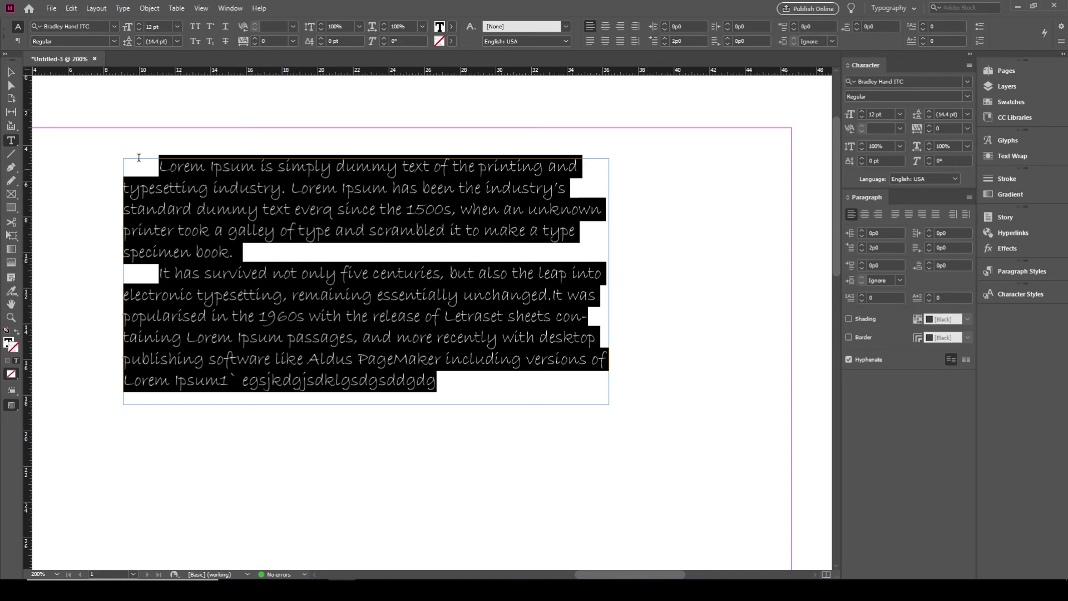
click(208, 185)
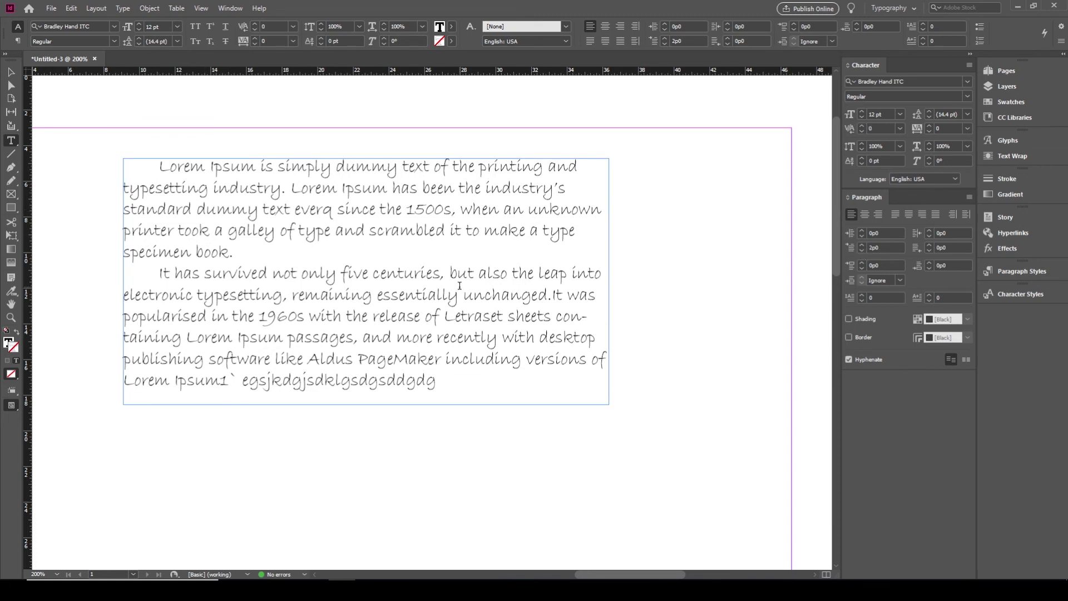
Step: Set the first-line indent of all paragraphs to 0
key(ctrl+a)
click(879, 247)
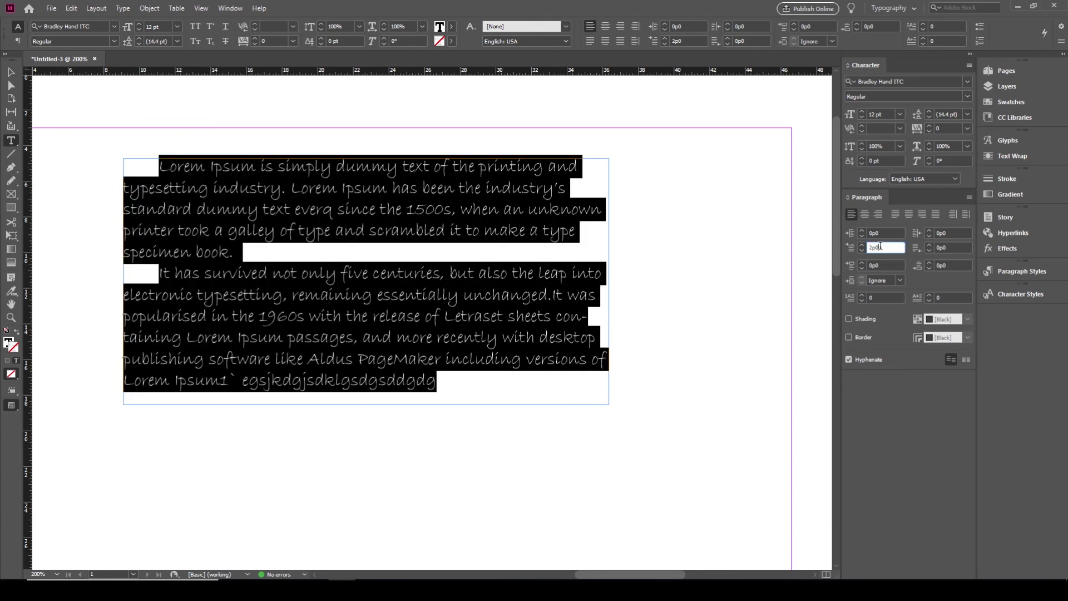
double_click(879, 247)
text(0)
key(Return)
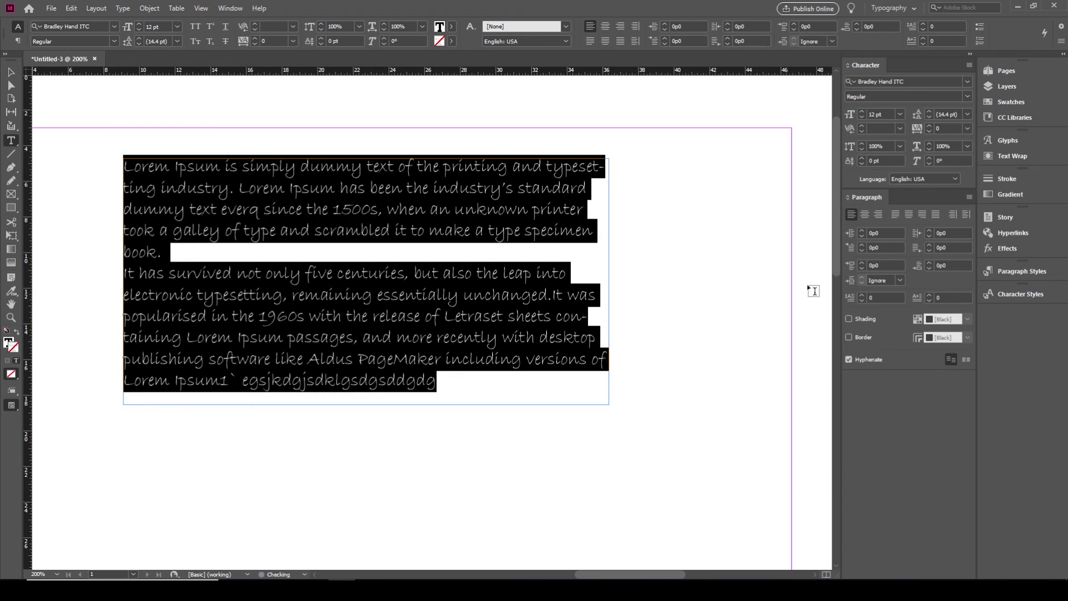
Step: Give the first paragraph a two-line drop cap on the L of Lorem
click(140, 173)
double_click(129, 166)
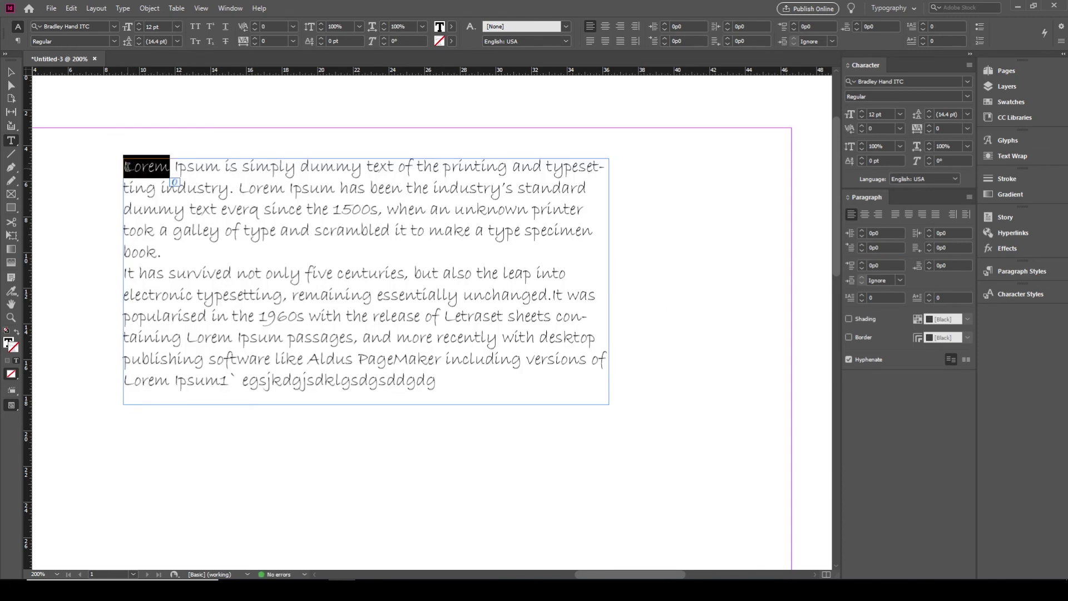
click(129, 166)
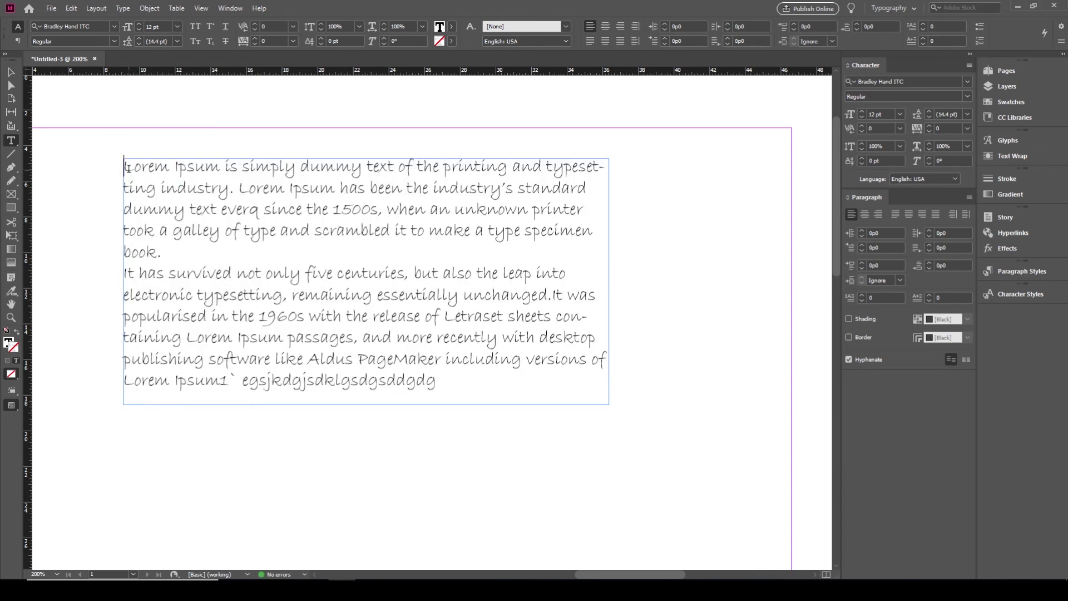
click(863, 295)
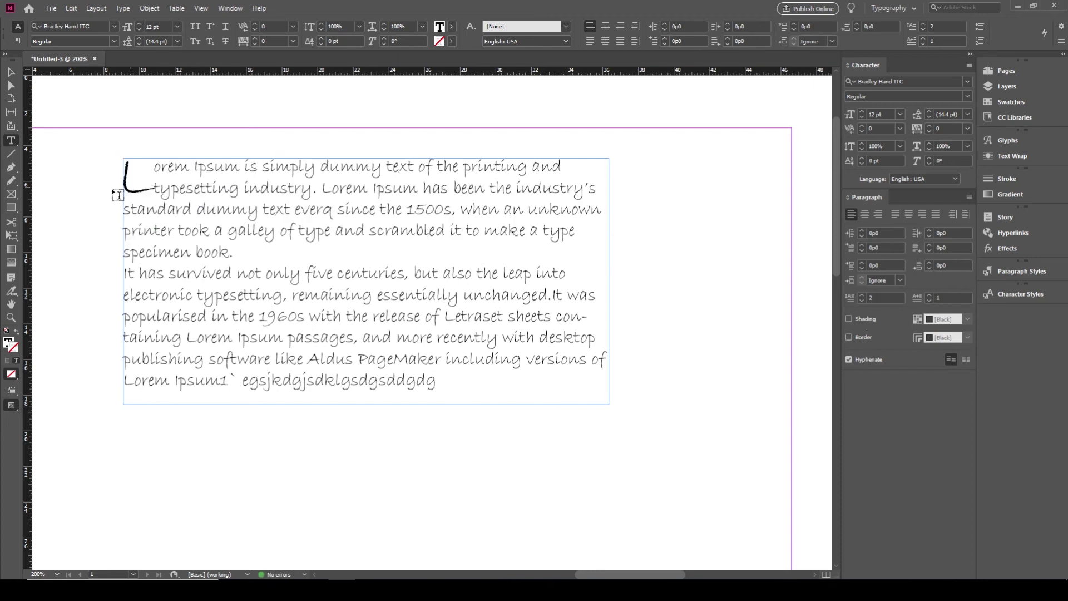
Step: Raise the drop cap to four lines, then bring it back down to two
drag(123, 181, 152, 178)
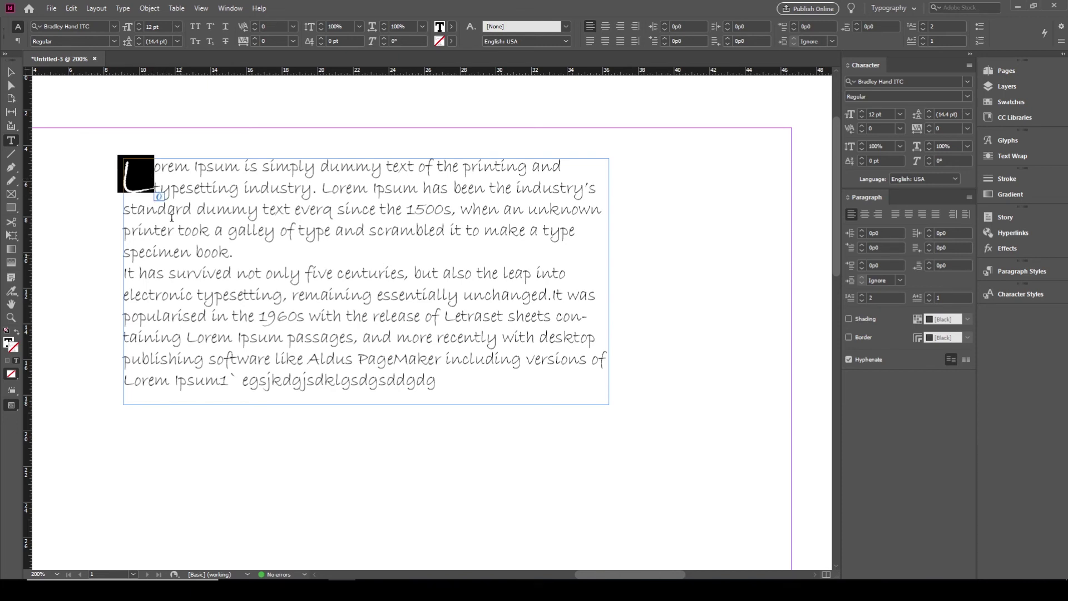
click(862, 296)
click(862, 295)
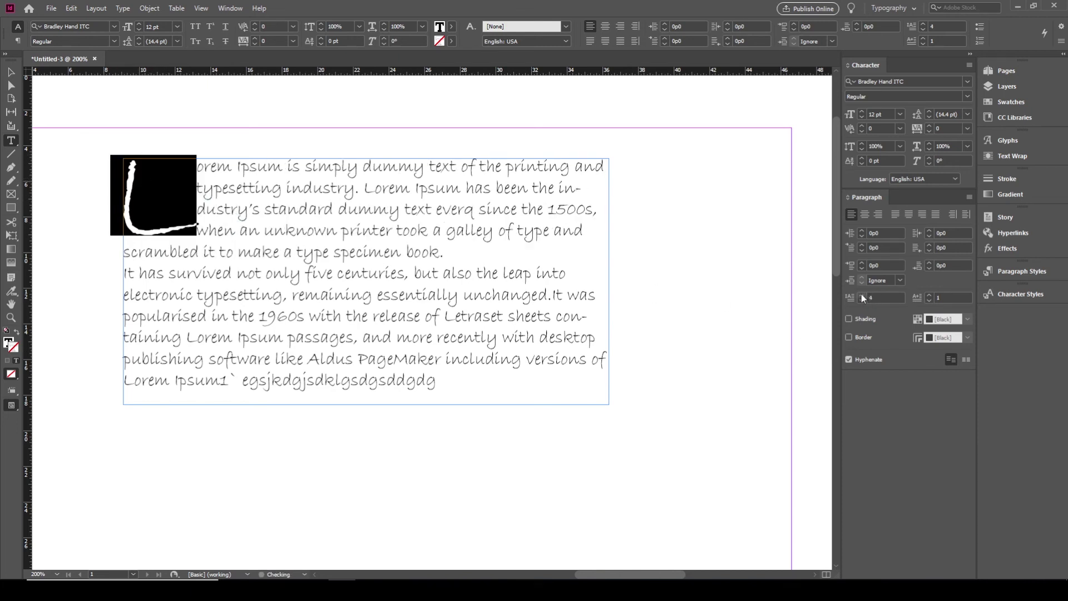
click(863, 300)
click(863, 299)
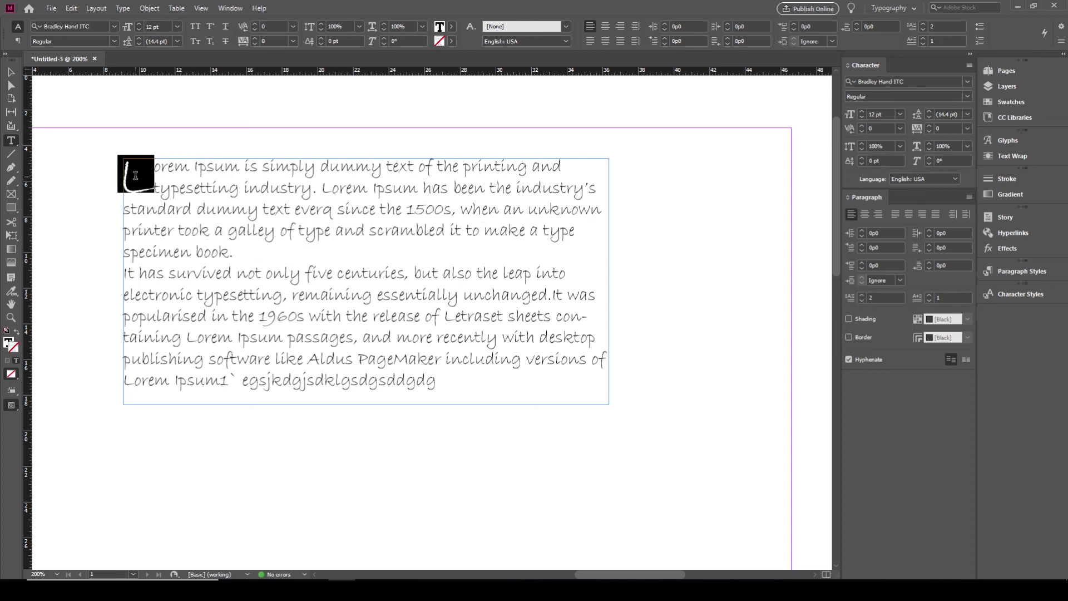
click(175, 245)
Step: Set the entire story in Arial
key(ctrl+a)
click(967, 83)
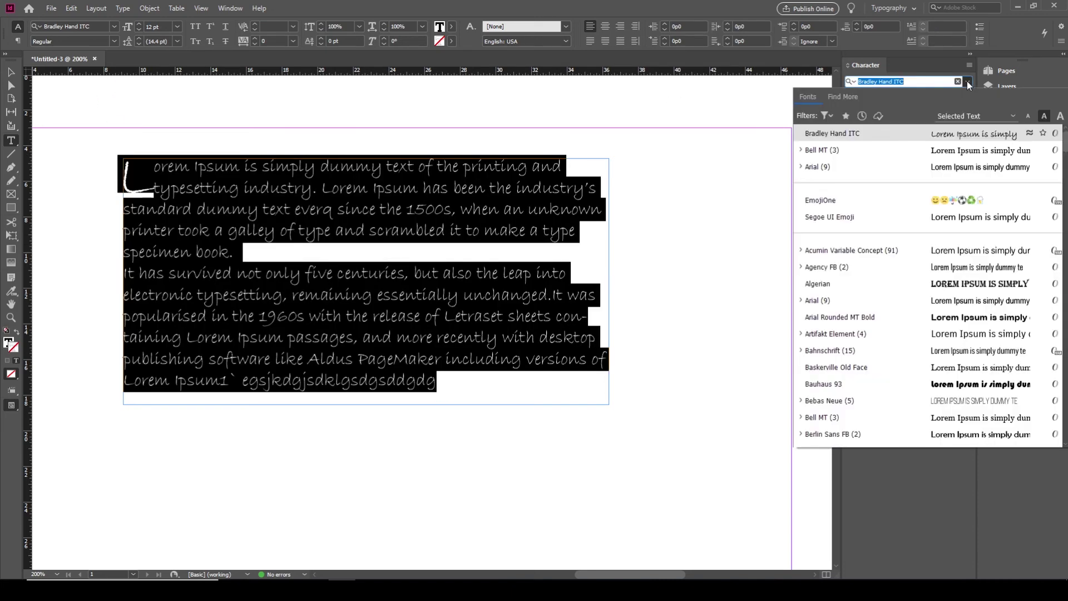
click(818, 167)
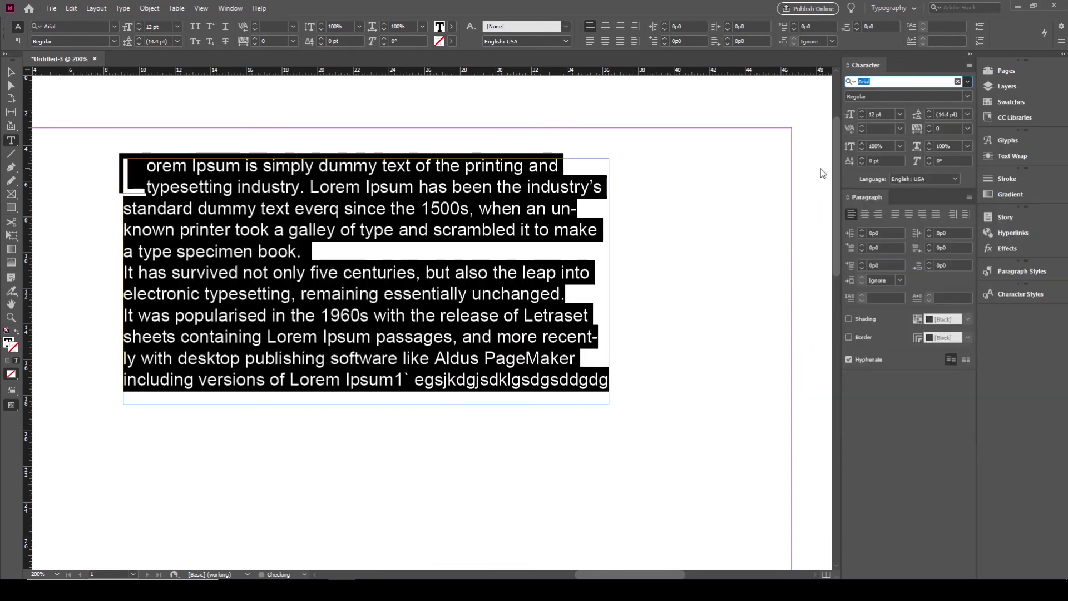
click(206, 229)
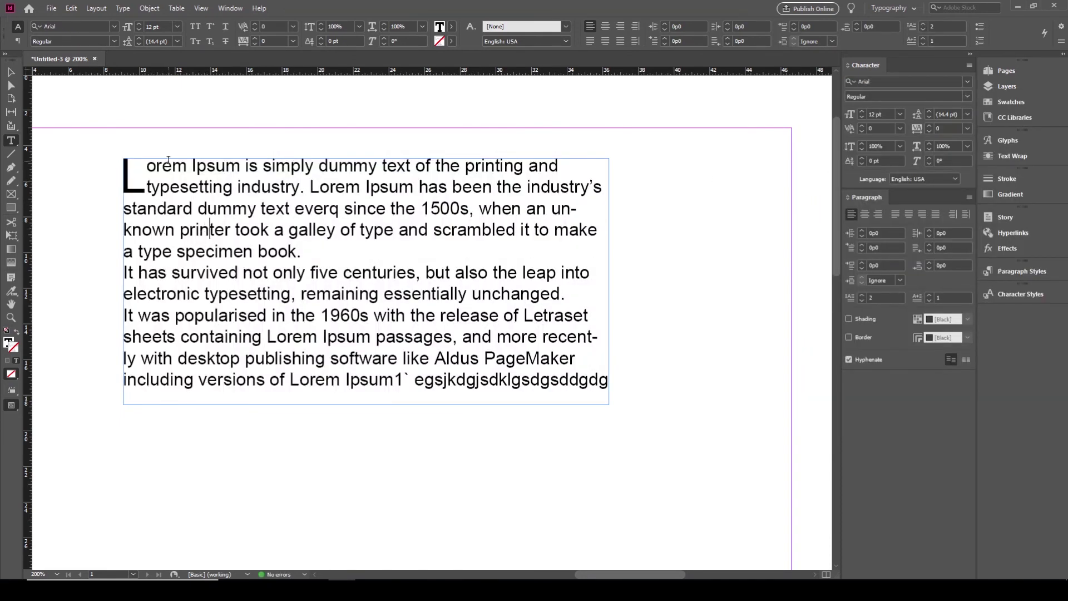
Step: Extend the drop cap to all five letters of Lorem and add grey shading and border to the paragraph
click(126, 180)
mouse_move(125, 181)
mouse_down()
mouse_move(167, 155)
mouse_move(193, 157)
mouse_move(123, 178)
mouse_up()
click(931, 296)
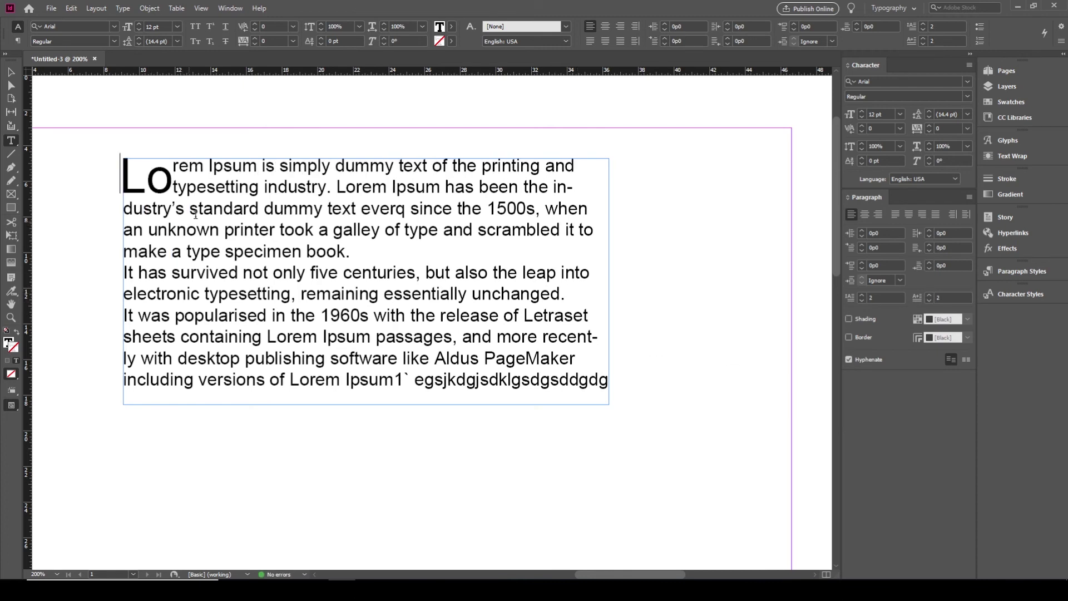
click(927, 295)
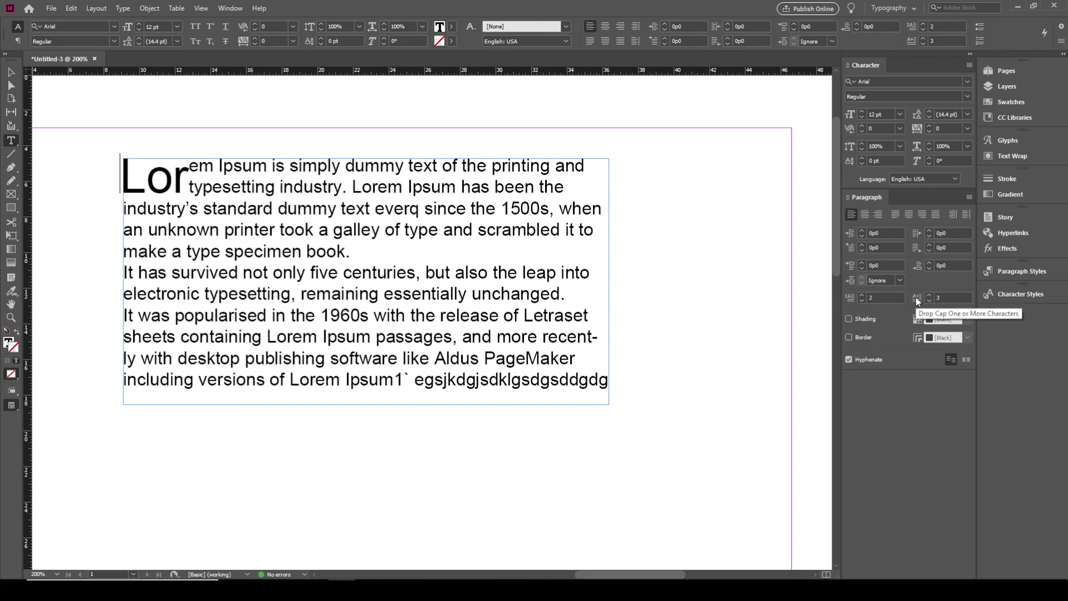
click(927, 294)
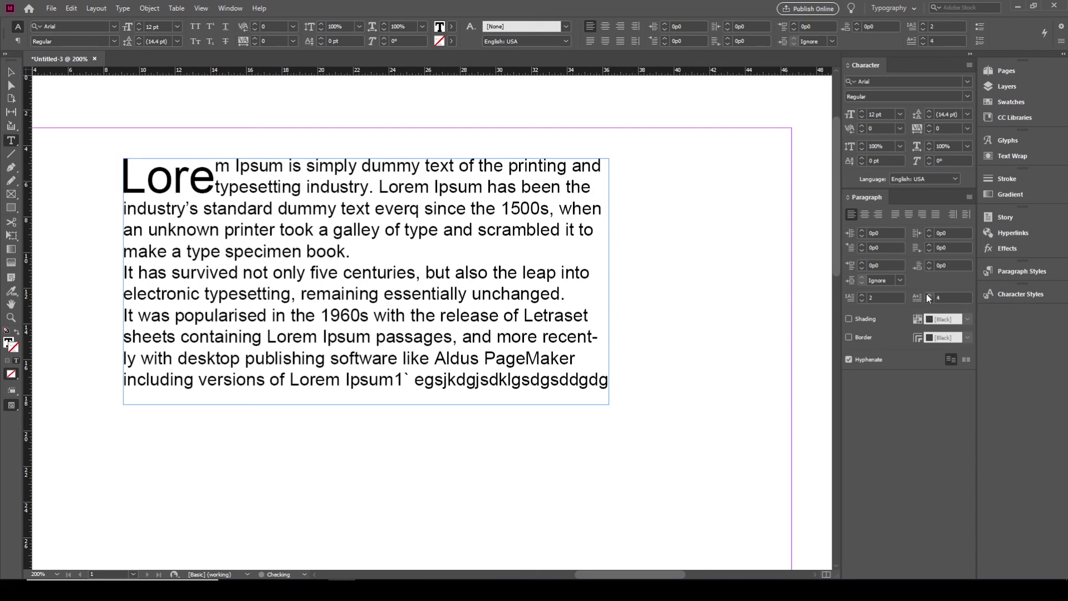
click(926, 294)
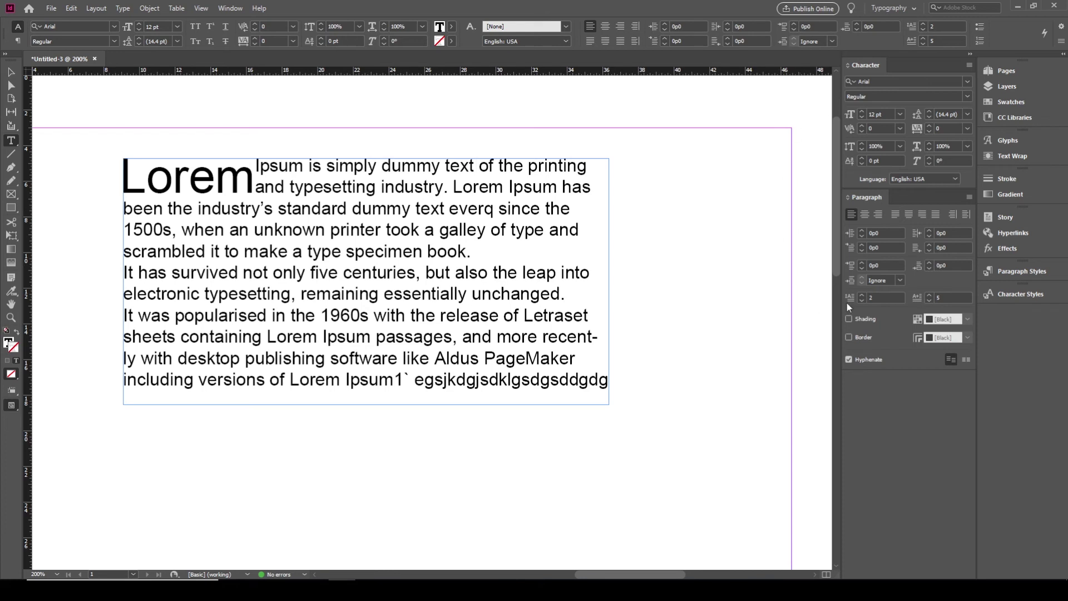
click(848, 321)
click(852, 338)
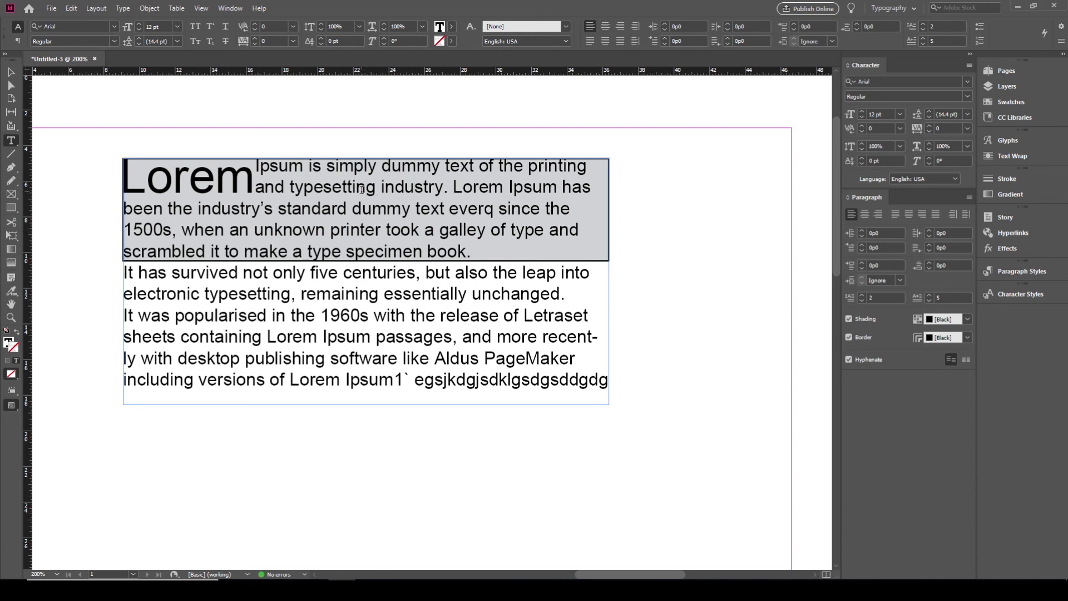
Step: Undo the first-paragraph styling and apply grey shading and a border to all text
key(ctrl+z)
key(ctrl+z)
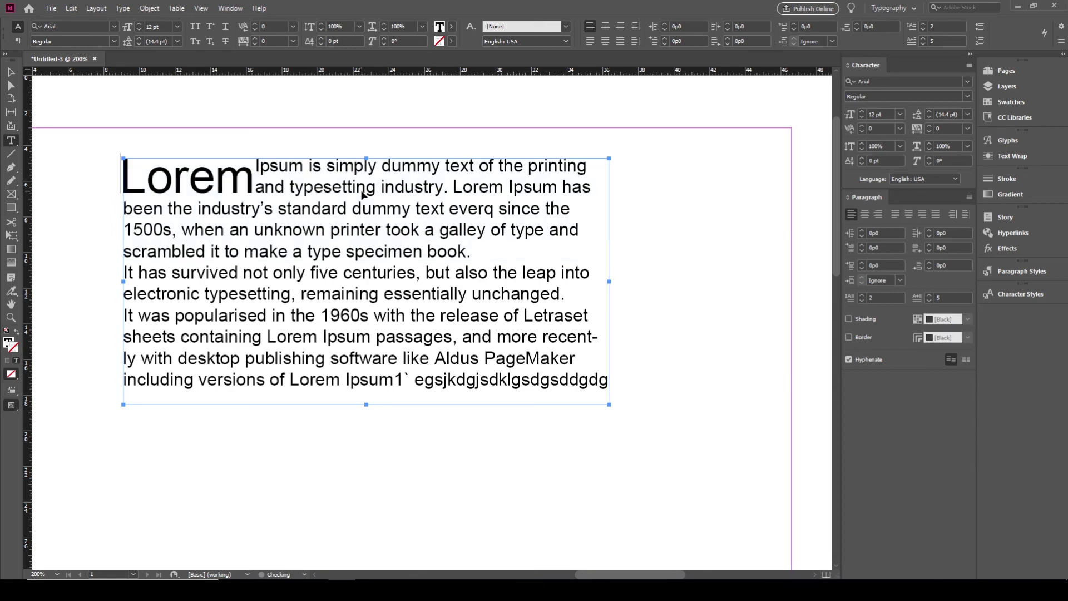
key(ctrl+a)
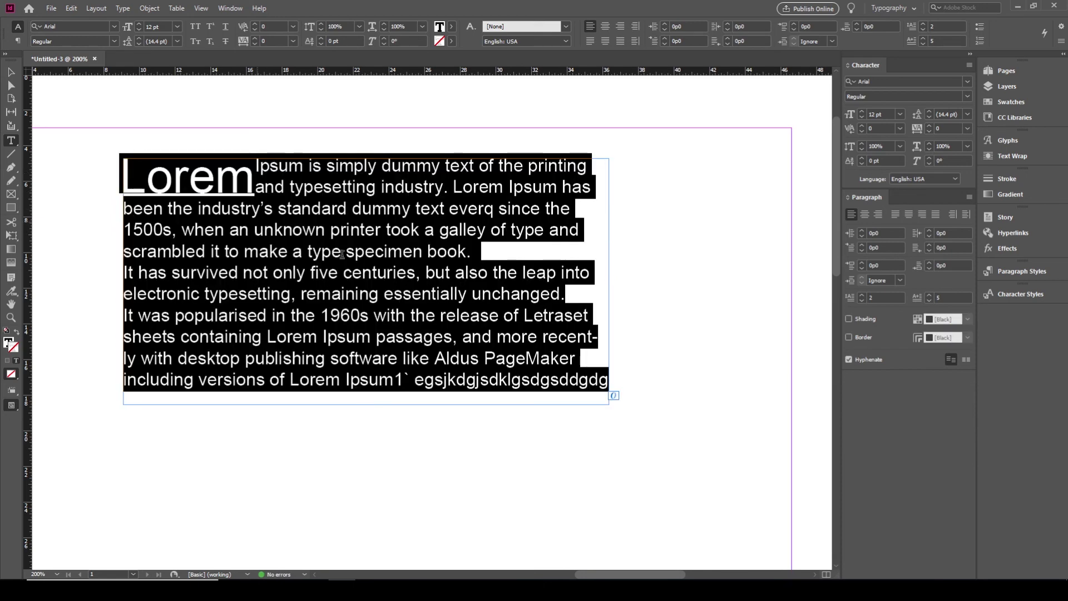
click(849, 320)
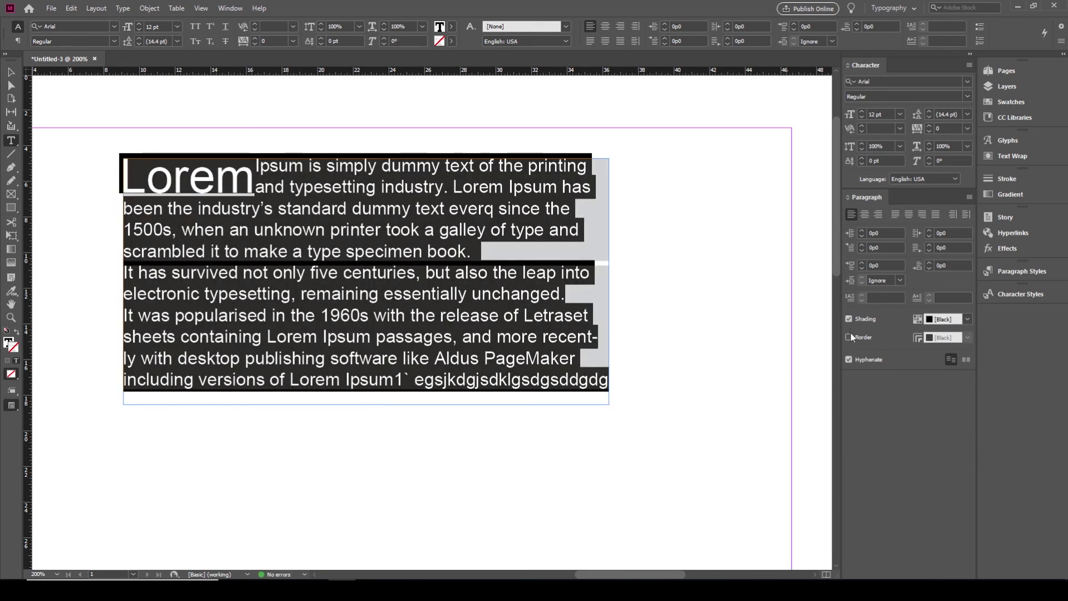
click(849, 337)
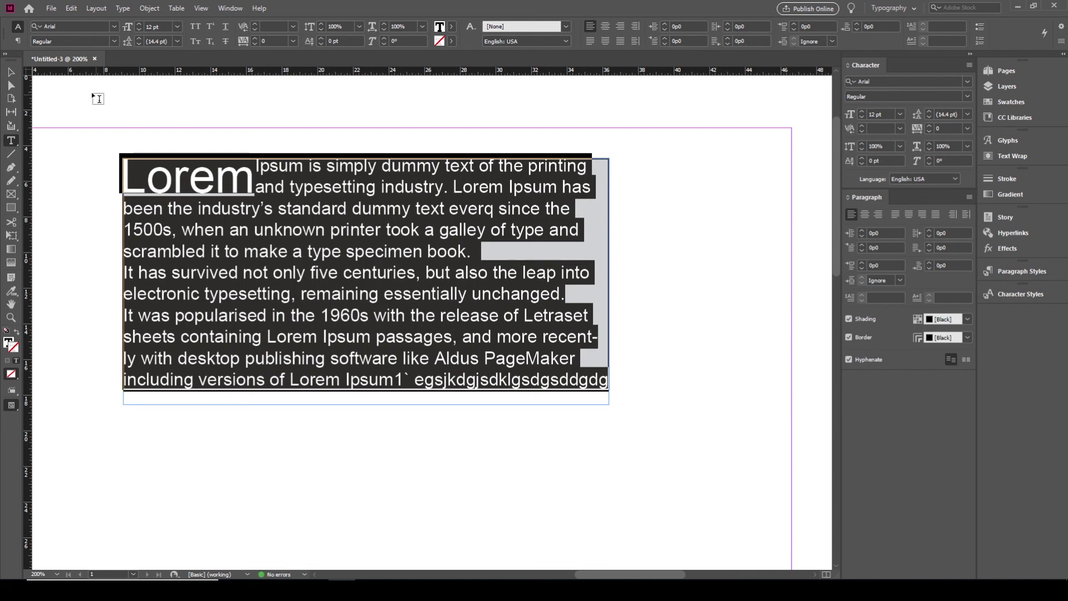
Step: Leave text editing and reselect the text frame with the Selection tool
click(10, 74)
click(450, 442)
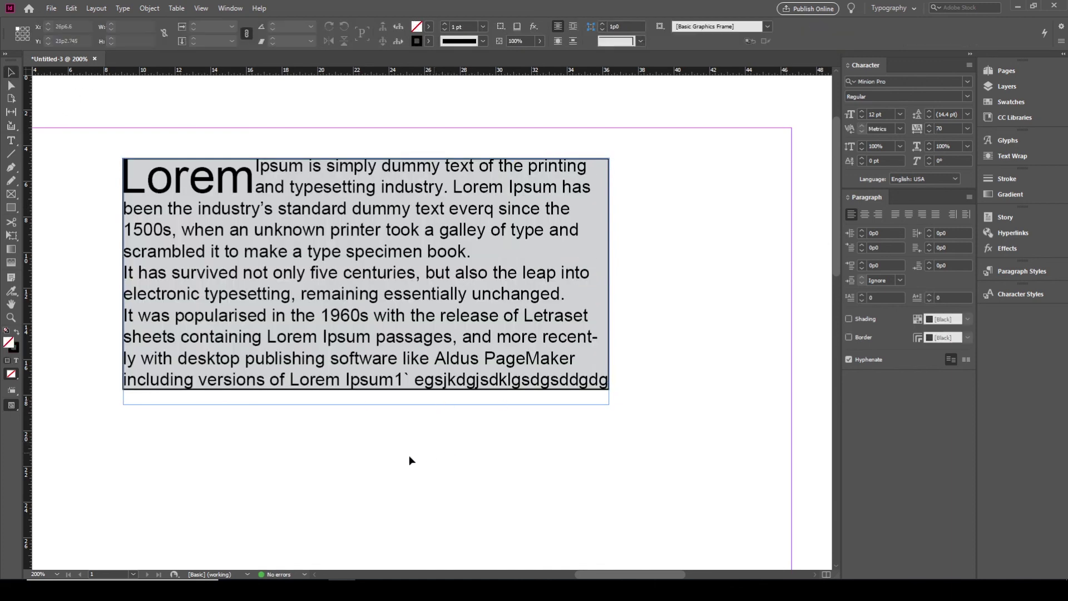
click(304, 407)
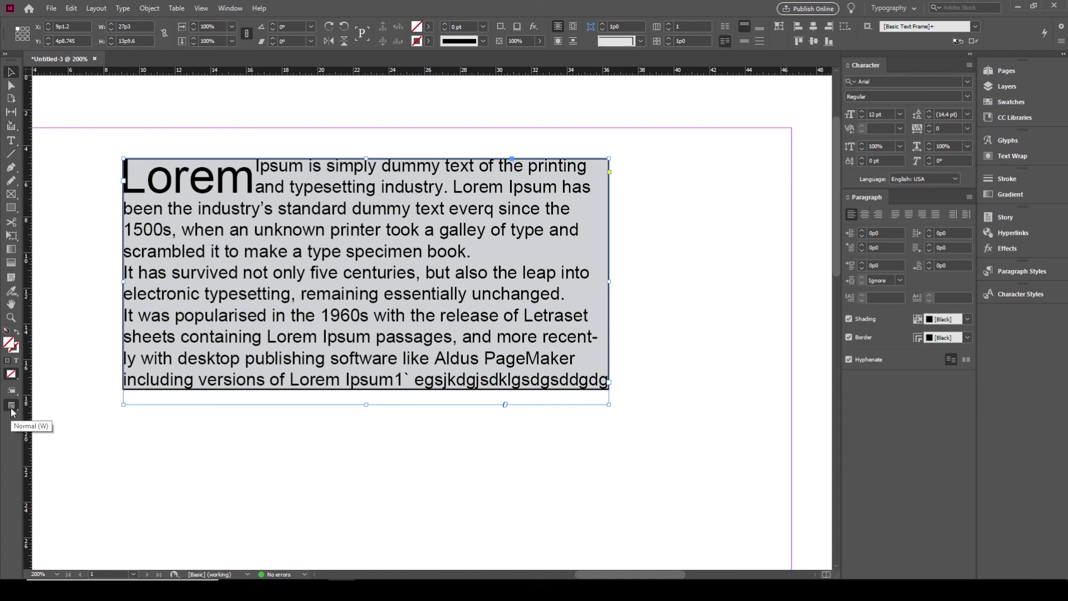
Step: Preview the page in Preview screen mode at 150% zoom, then return to Normal mode
click(889, 8)
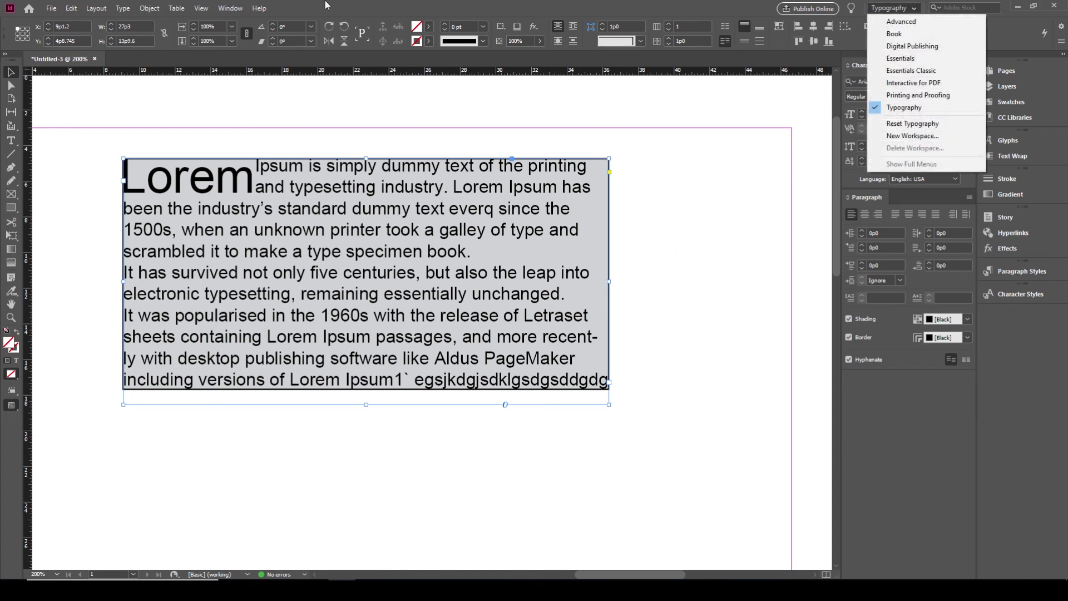
click(177, 7)
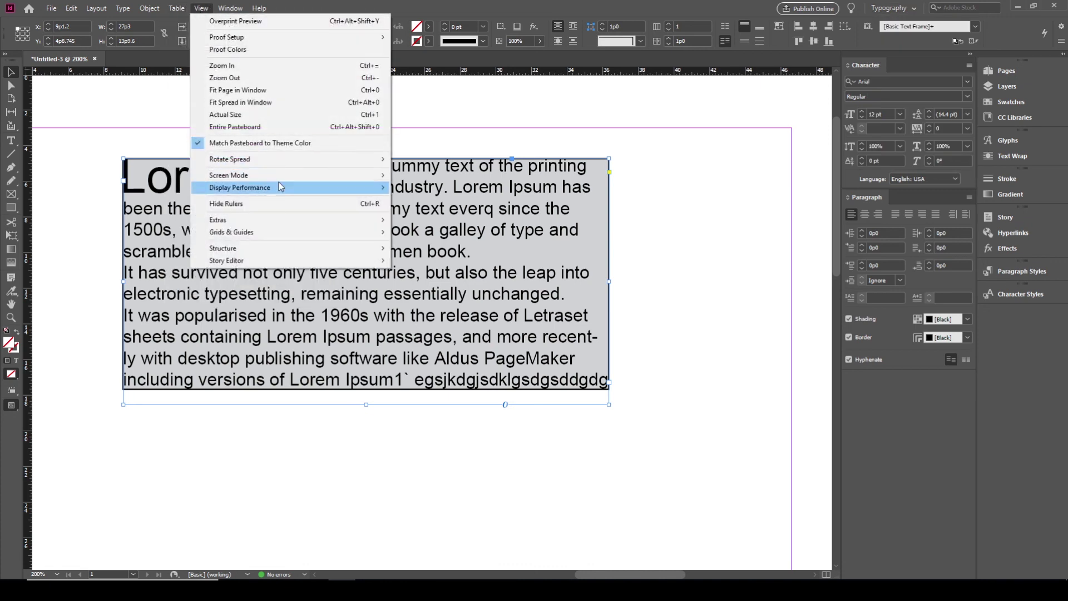
mouse_move(278, 177)
click(449, 185)
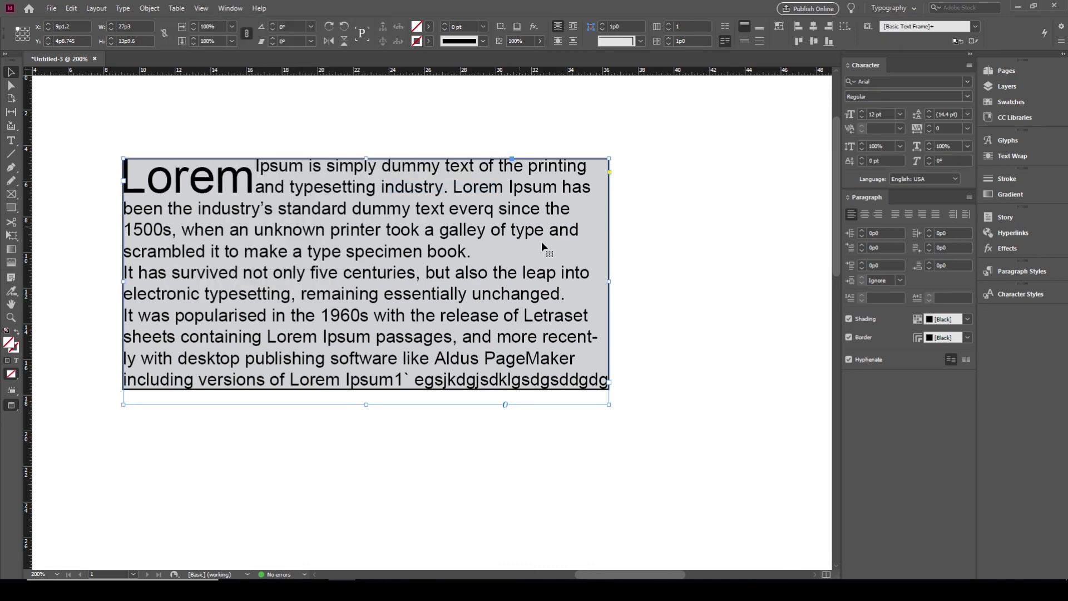
click(683, 346)
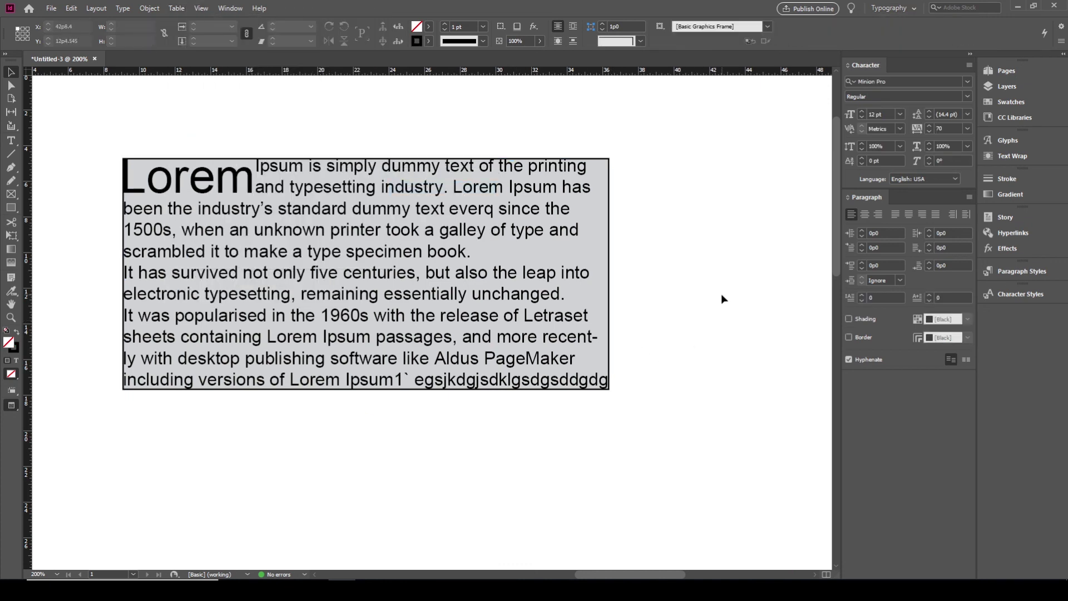
alt+click(722, 295)
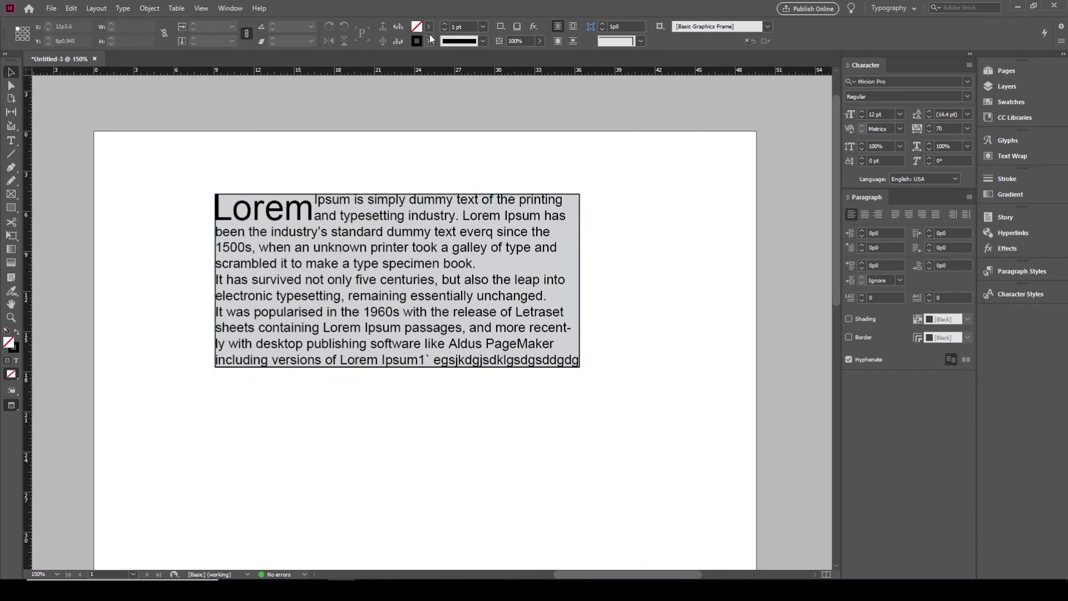
click(201, 9)
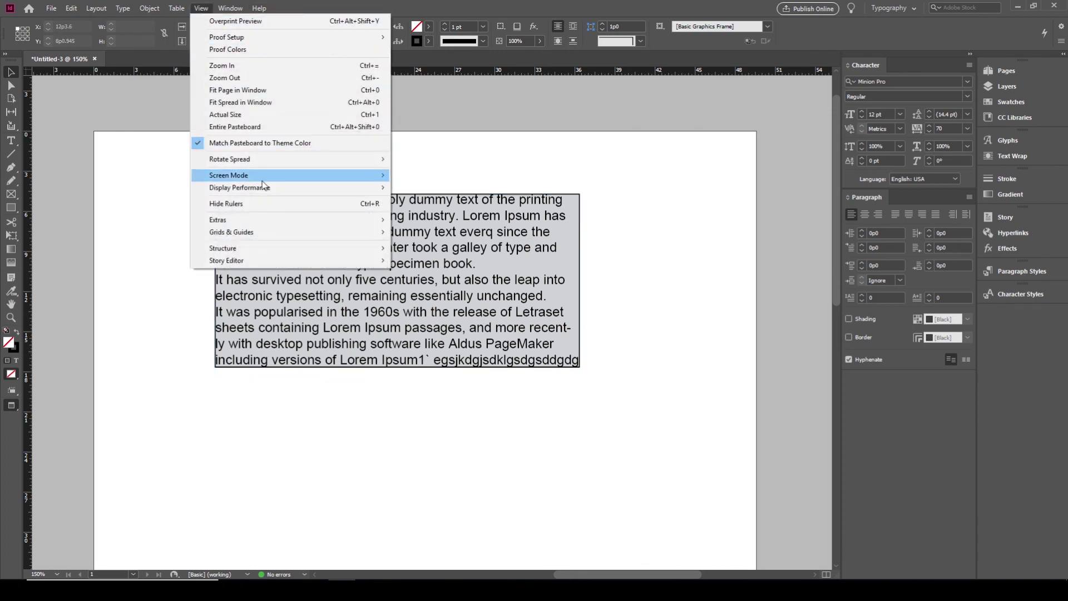
mouse_move(265, 178)
click(449, 177)
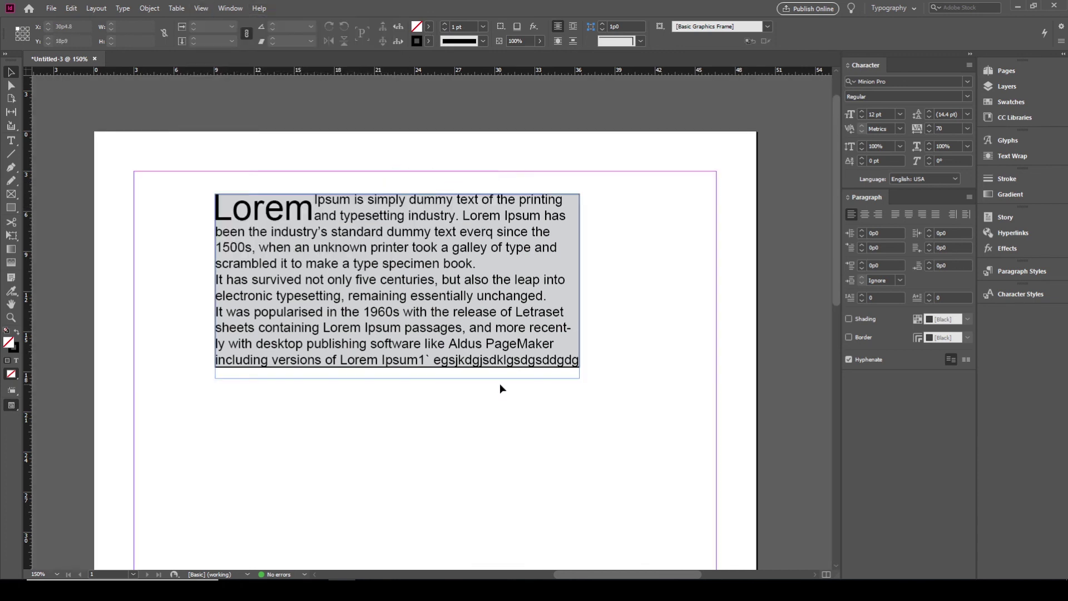
Step: Select all the frame's text and switch off paragraph Shading and Border
double_click(518, 365)
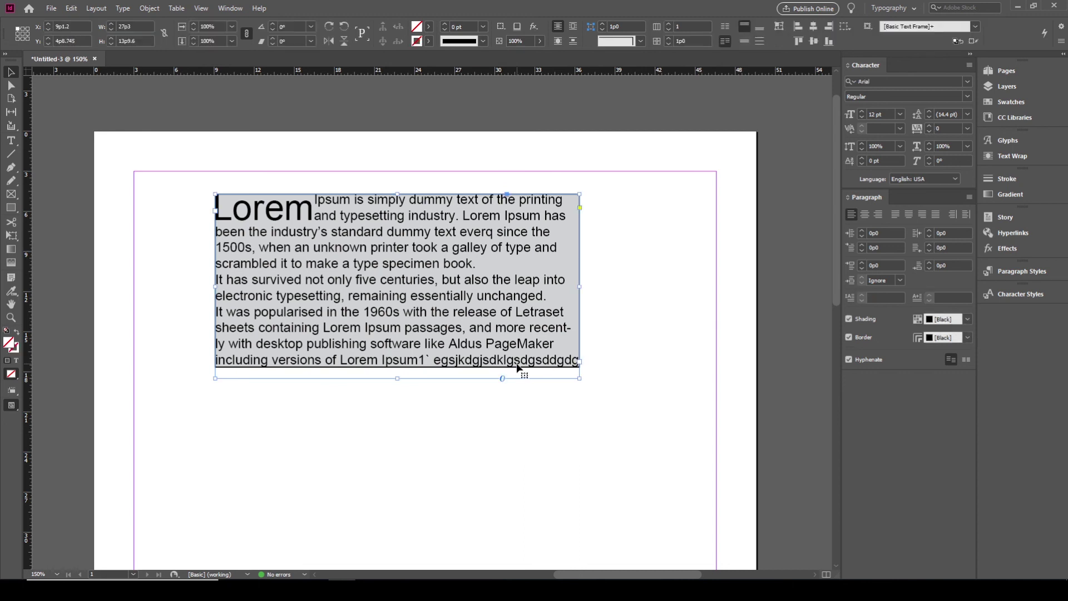
key(ctrl+a)
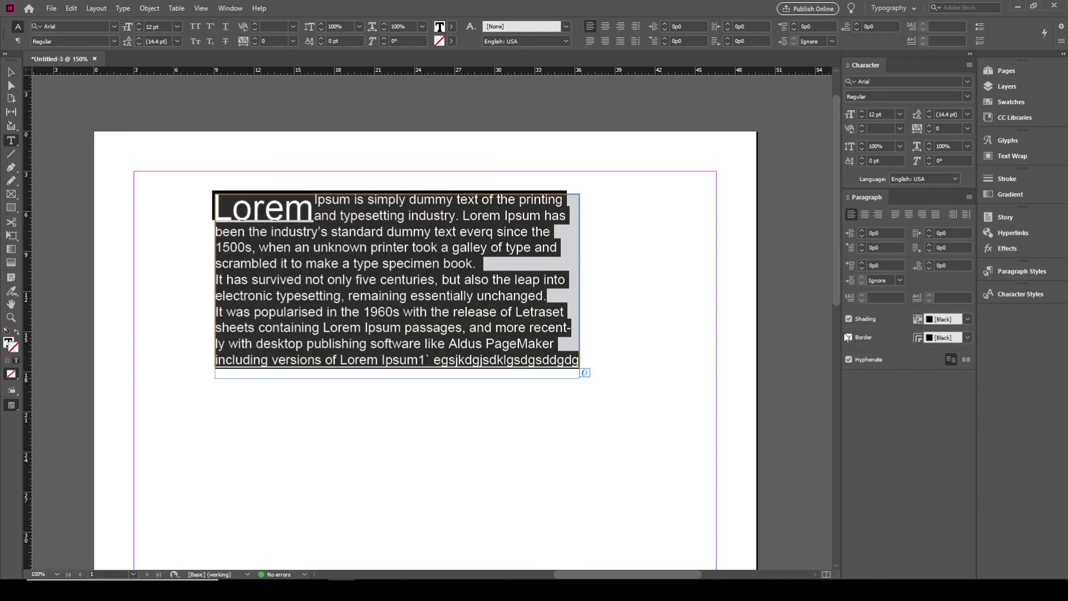
click(849, 320)
click(850, 336)
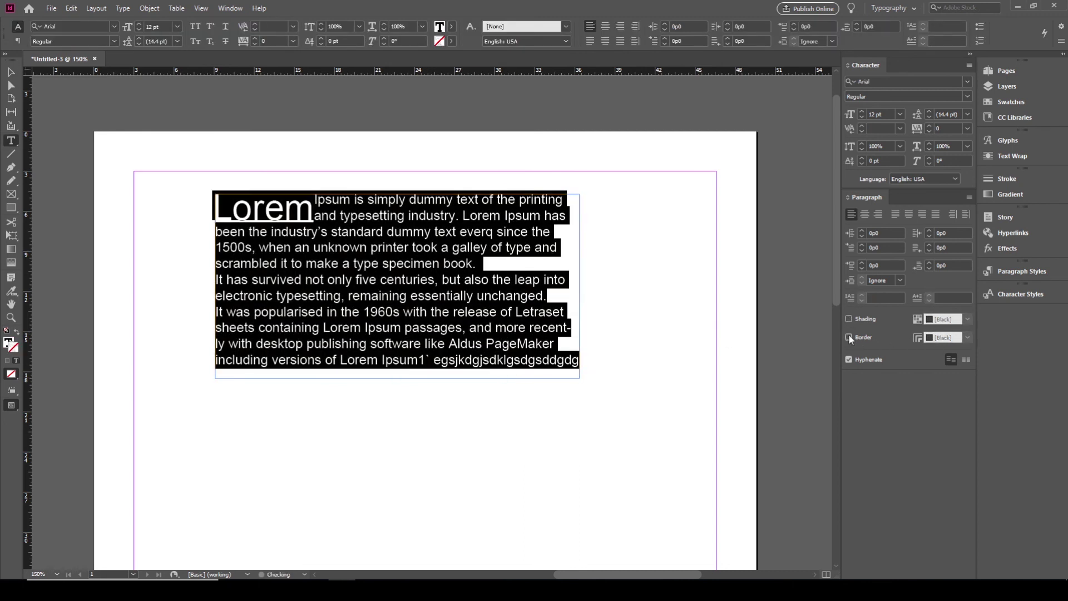